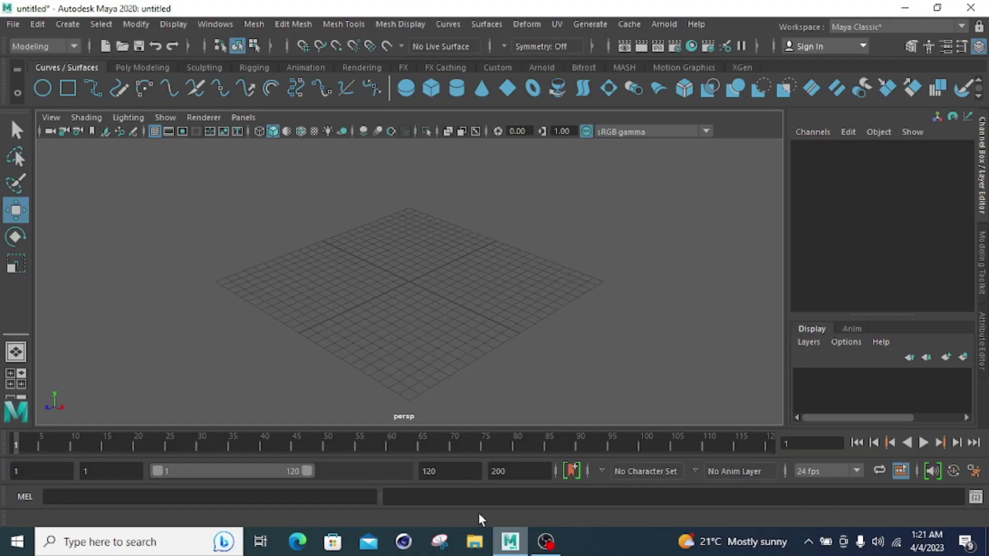
left_click(68, 25)
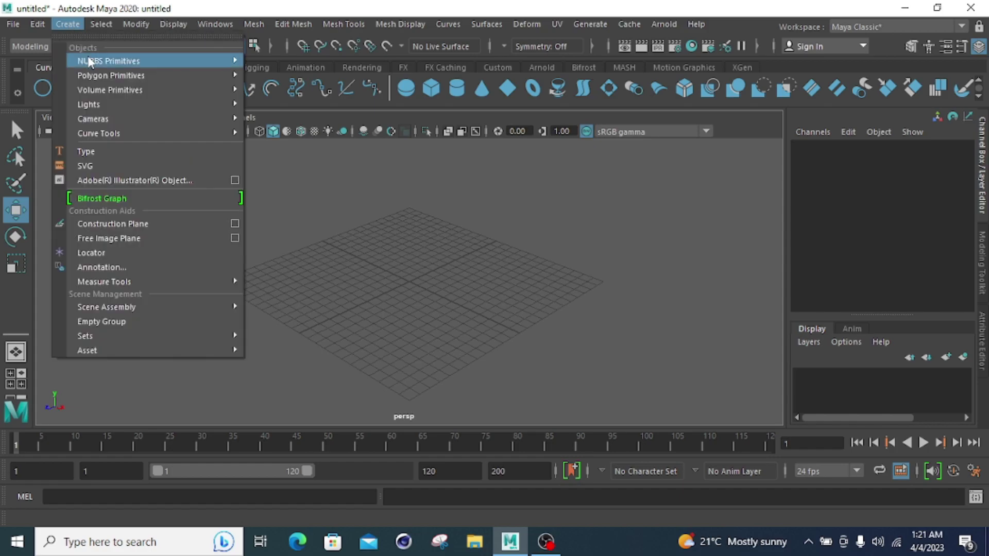
mouse_move(96, 75)
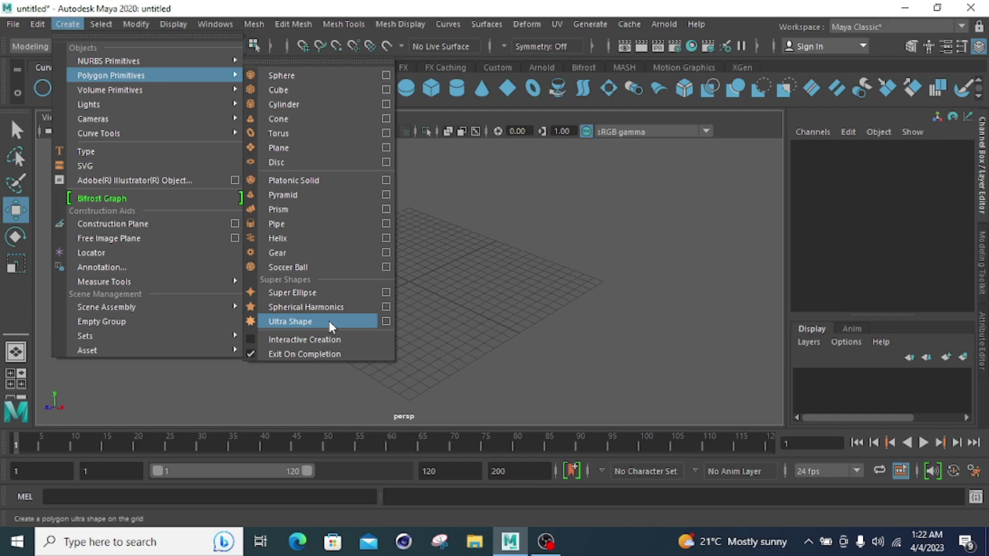
left_click(518, 268)
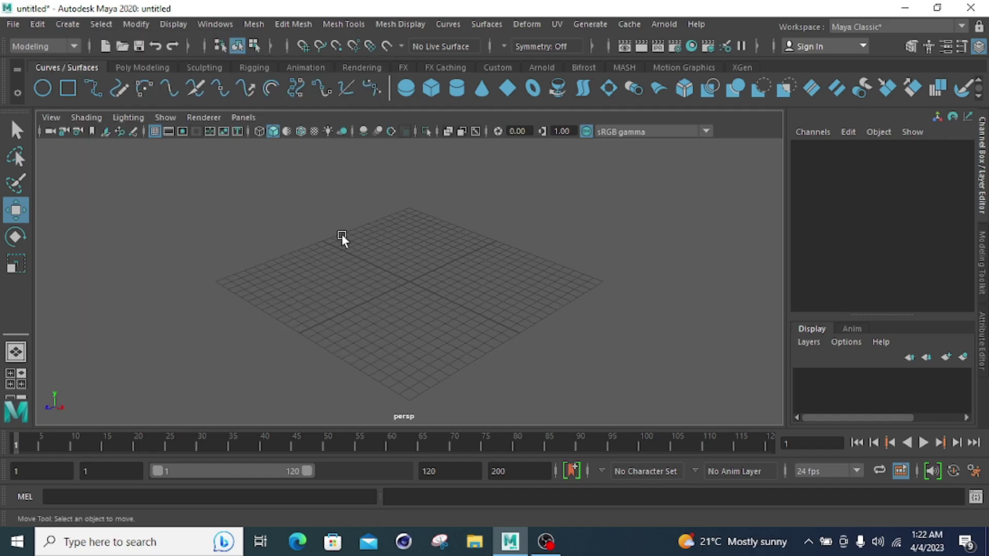
Create a polygon sphere at the centre of the grid and switch to the Select tool.
left_click(60, 26)
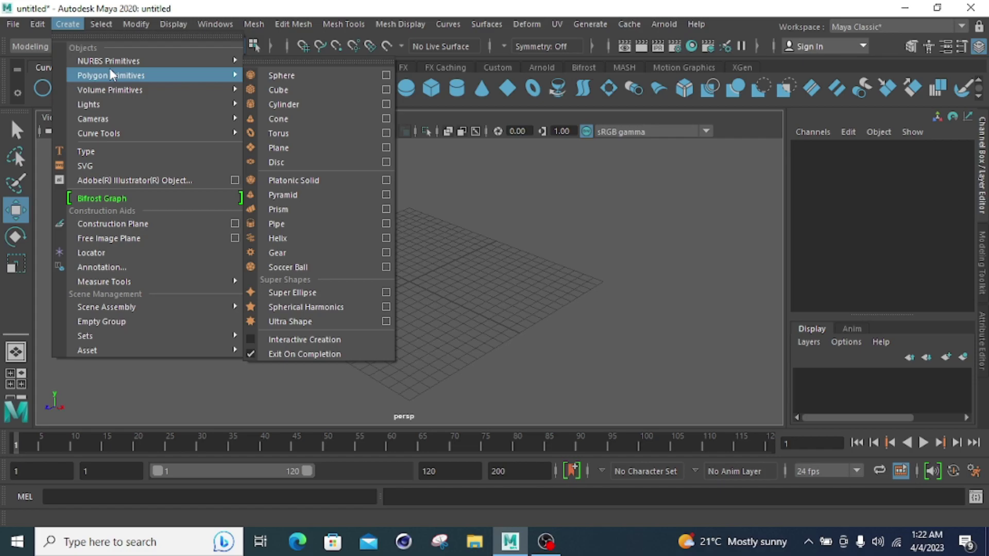
left_click(283, 75)
key("f")
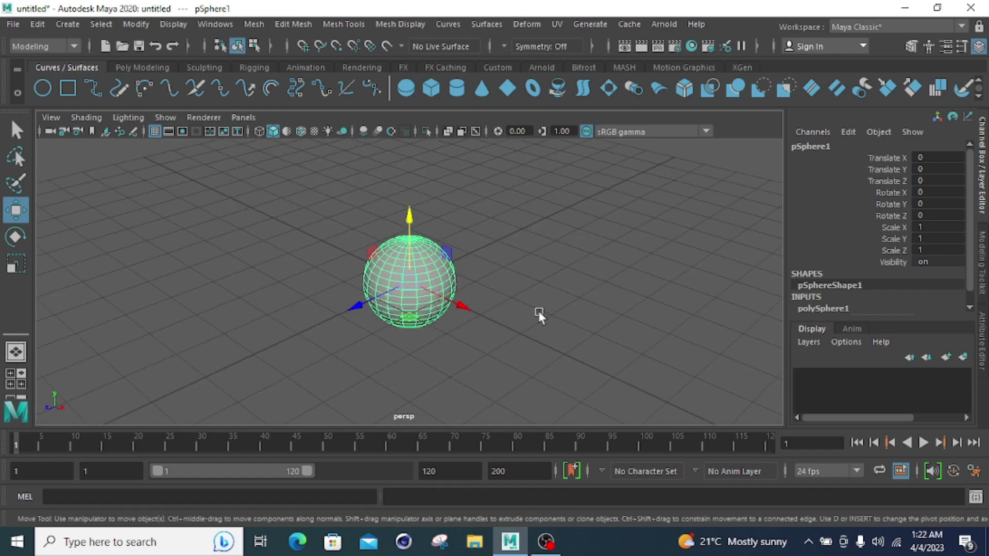
left_click(16, 130)
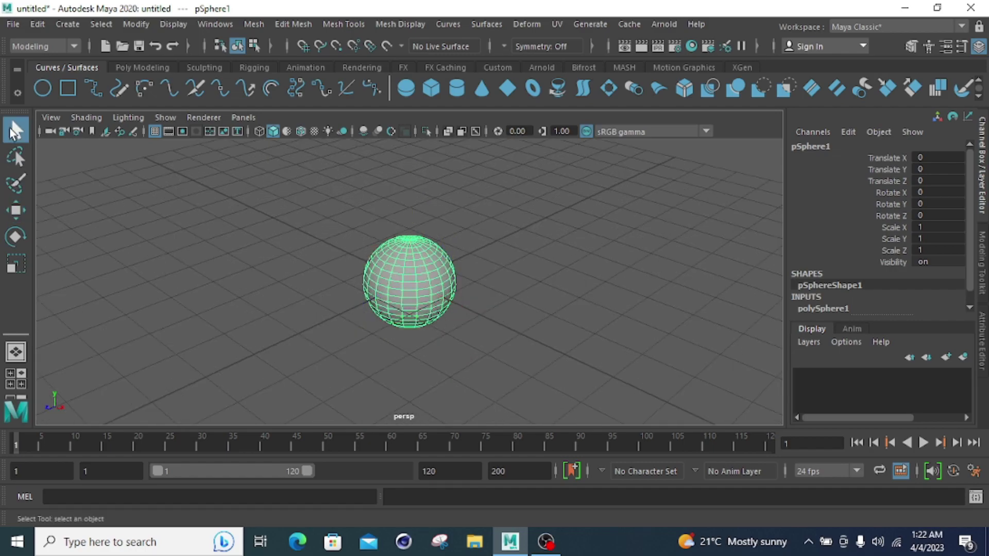
scroll(598, 300, "down", 3)
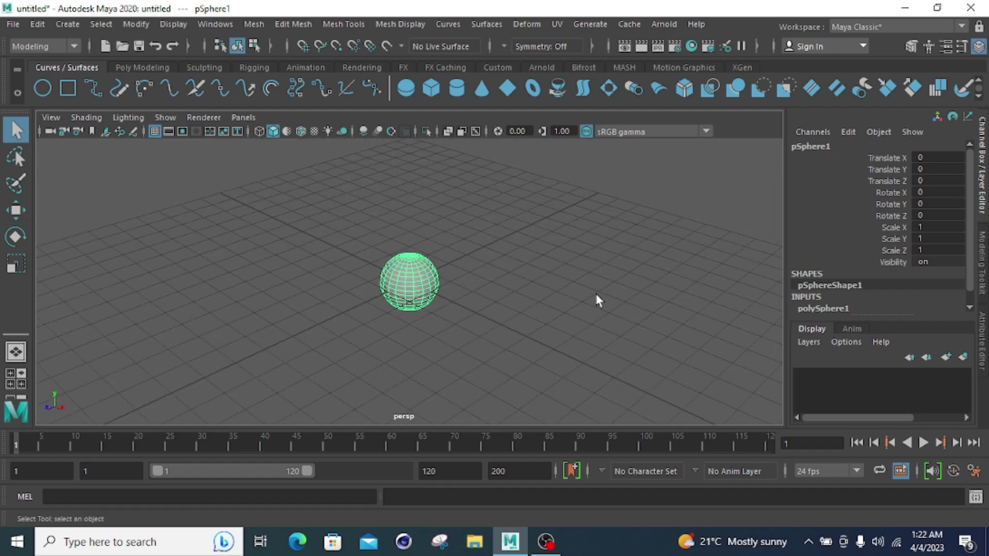
Try radii of 2 and 0.5 in the sphere's polySphere1 settings, and finish with a radius of 3.
left_click(835, 309)
scroll(861, 288, "down", 2)
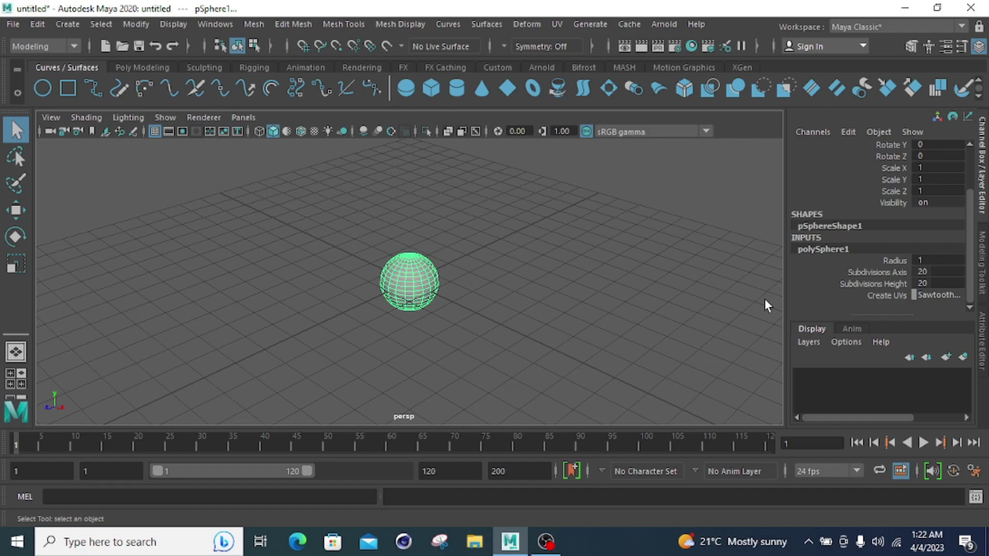
double_click(928, 260)
type("2")
key("Return")
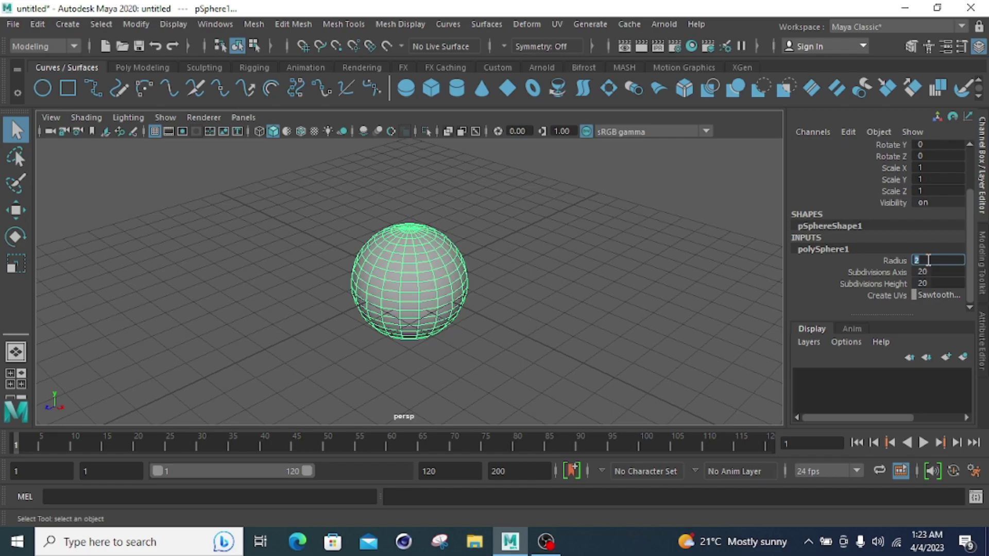
type("0.5")
key("Return")
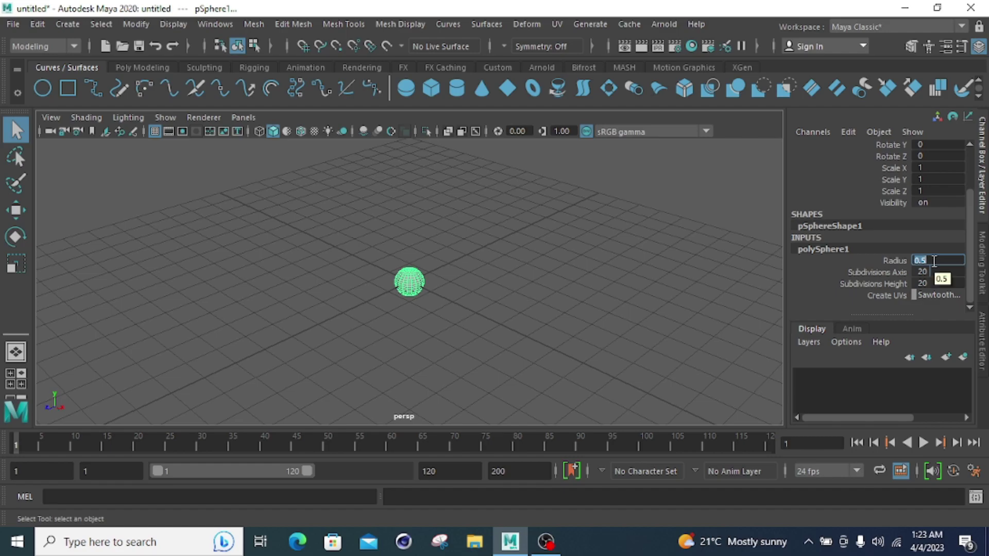
type("3")
key("Return")
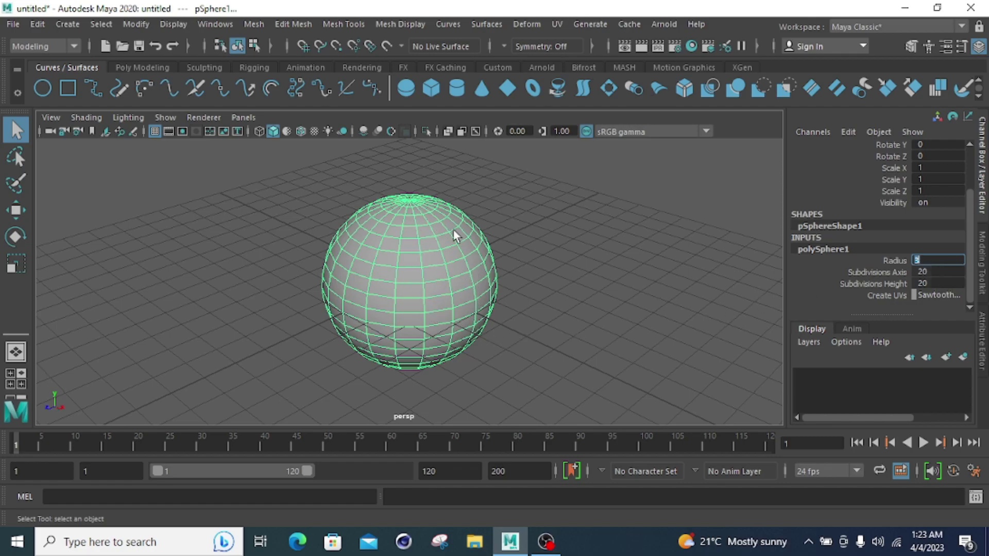
Set the sphere's axis subdivisions to 30 and its height subdivisions to 40.
double_click(938, 273)
type("30")
key("Return")
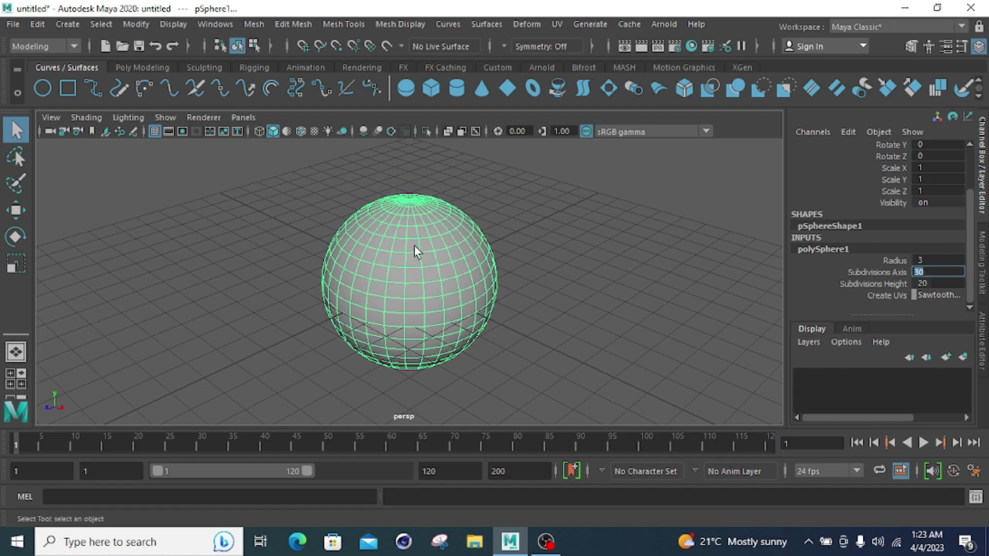
left_click(936, 285)
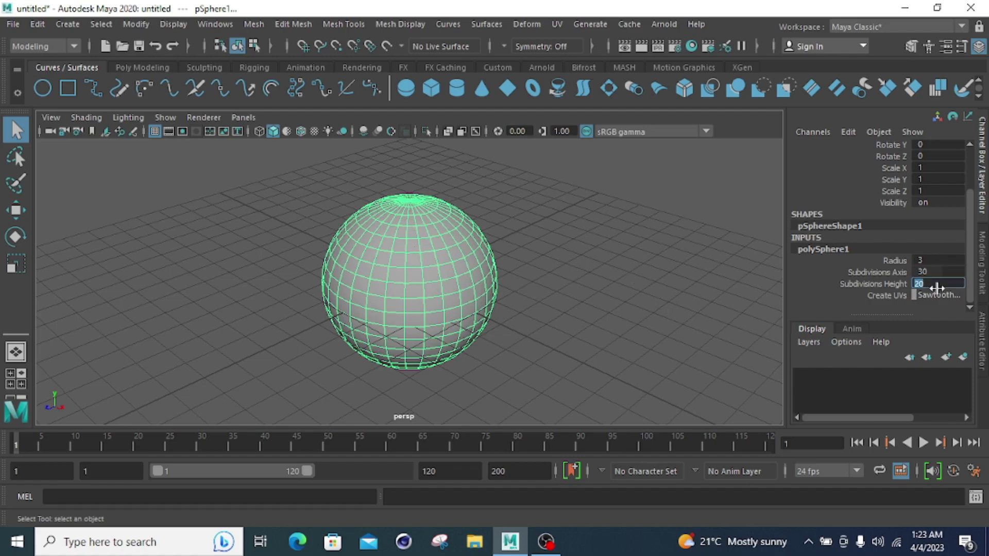
type("40")
key("Return")
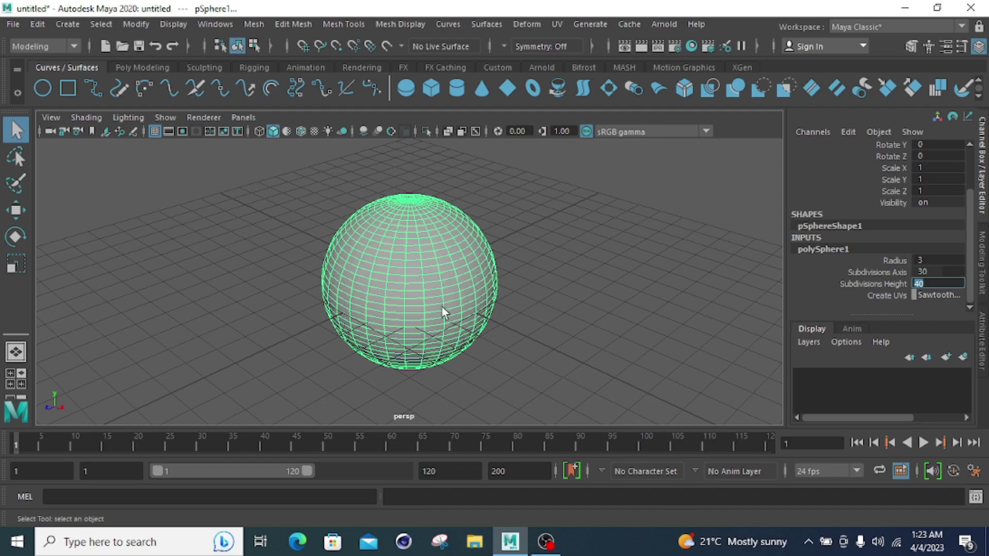
Deselect the sphere, reselect it and reopen its polySphere1 settings to review the radius and subdivisions.
left_click(415, 255)
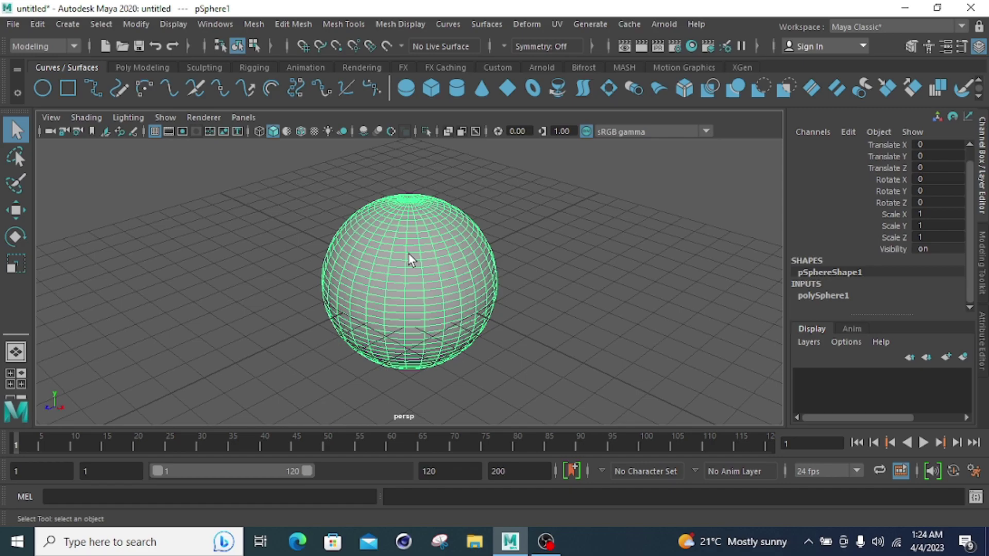
left_click(639, 304)
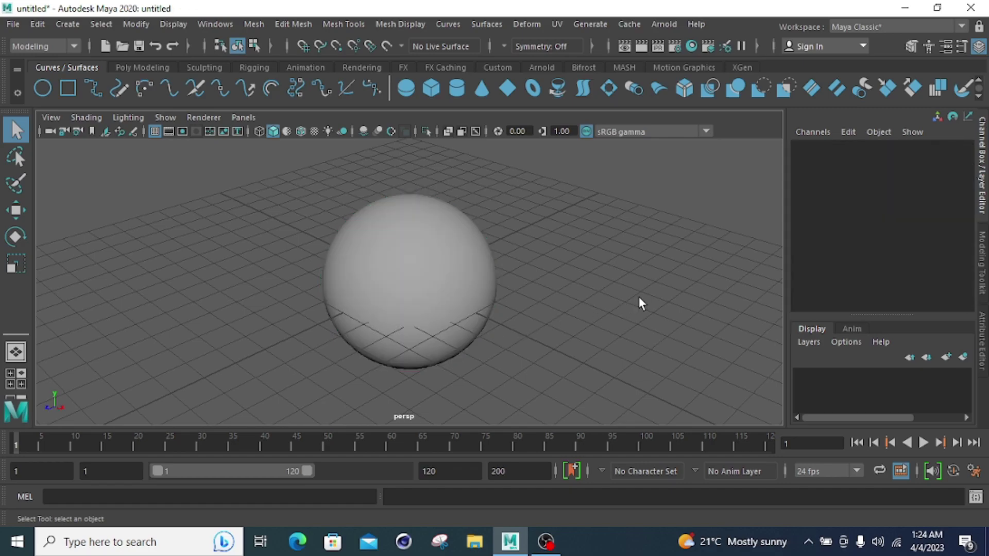
left_click(451, 296)
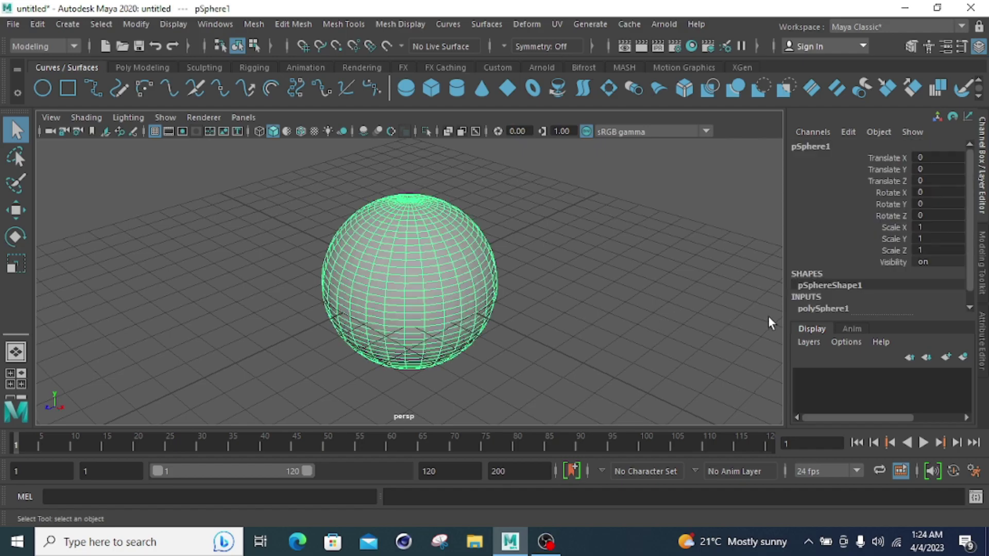
left_click(824, 308)
scroll(853, 270, "down", 2)
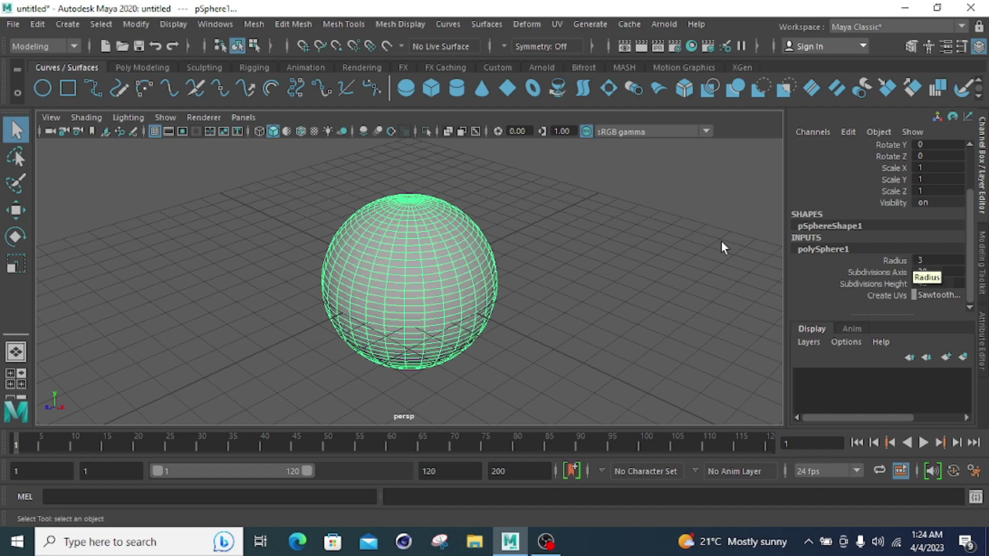
Select the whole sphere and delete it from the scene.
left_click_drag(551, 185, 283, 374)
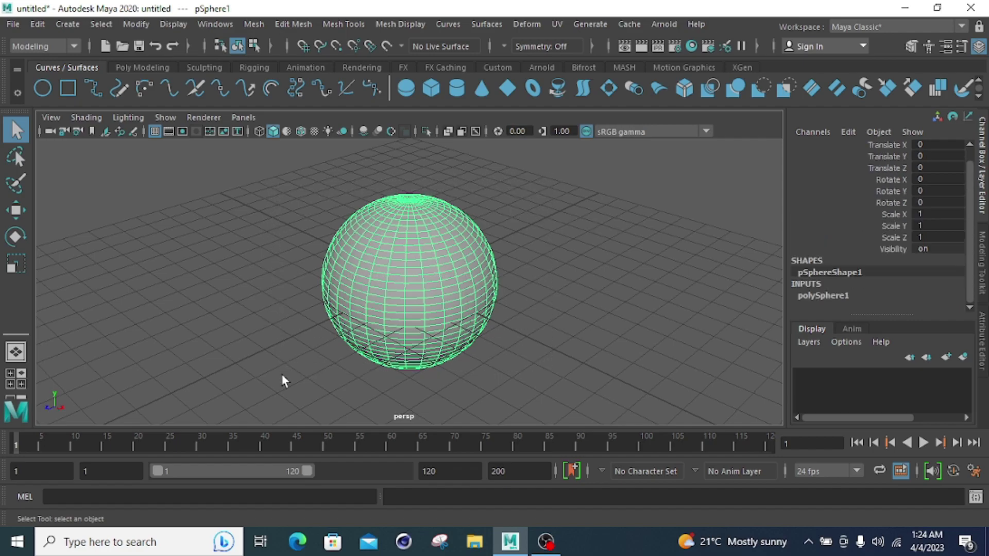
key("Delete")
scroll(286, 319, "down", 3)
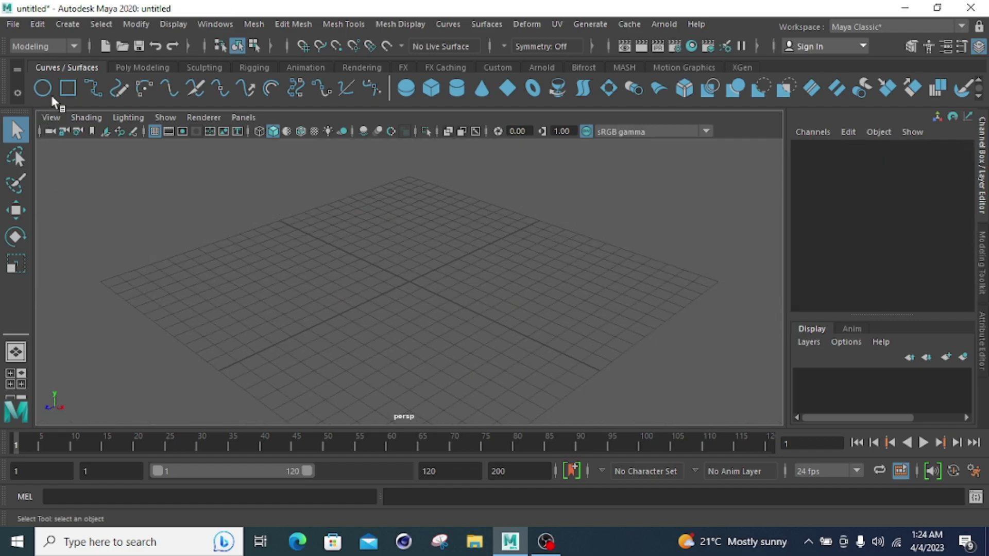
Create a polygon cube at the centre of the grid.
left_click(75, 25)
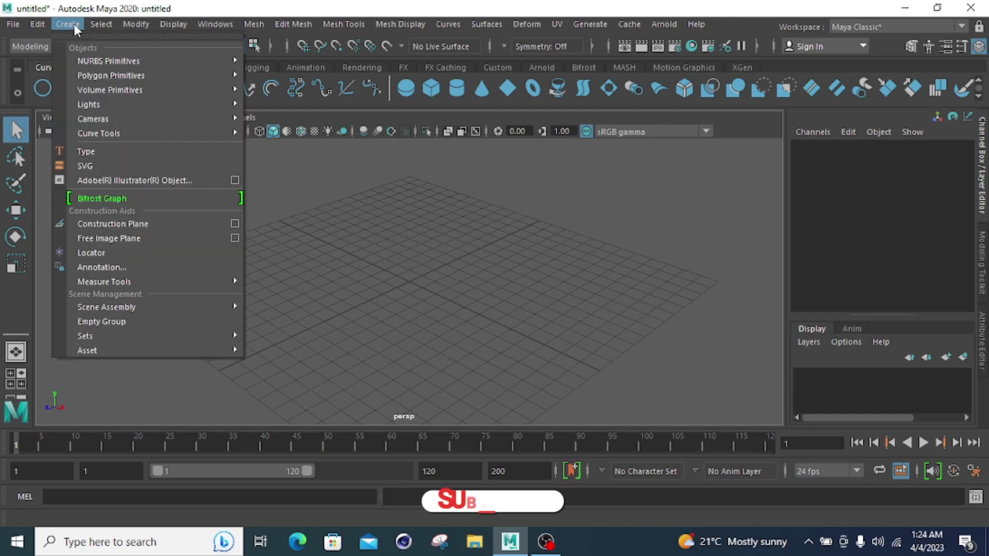
mouse_move(109, 75)
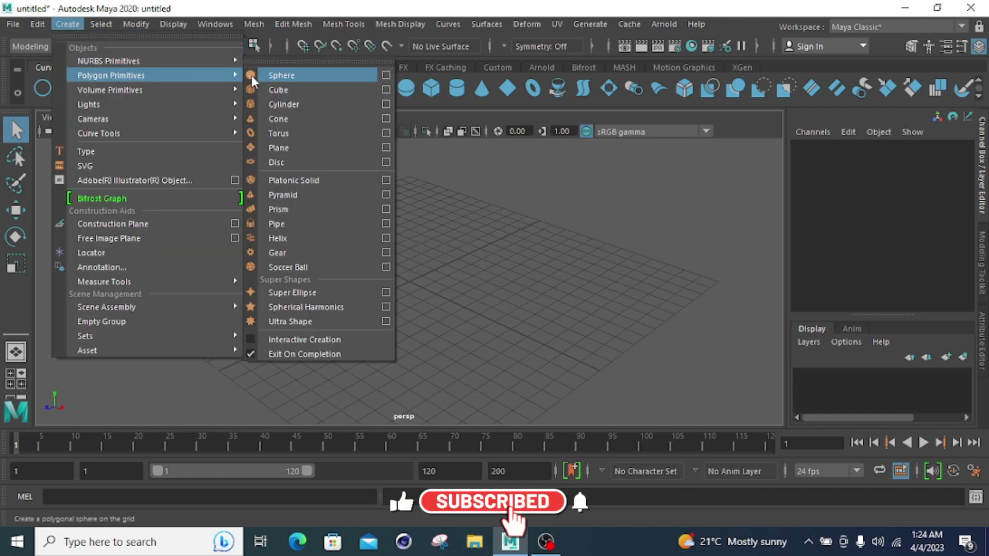
left_click(284, 90)
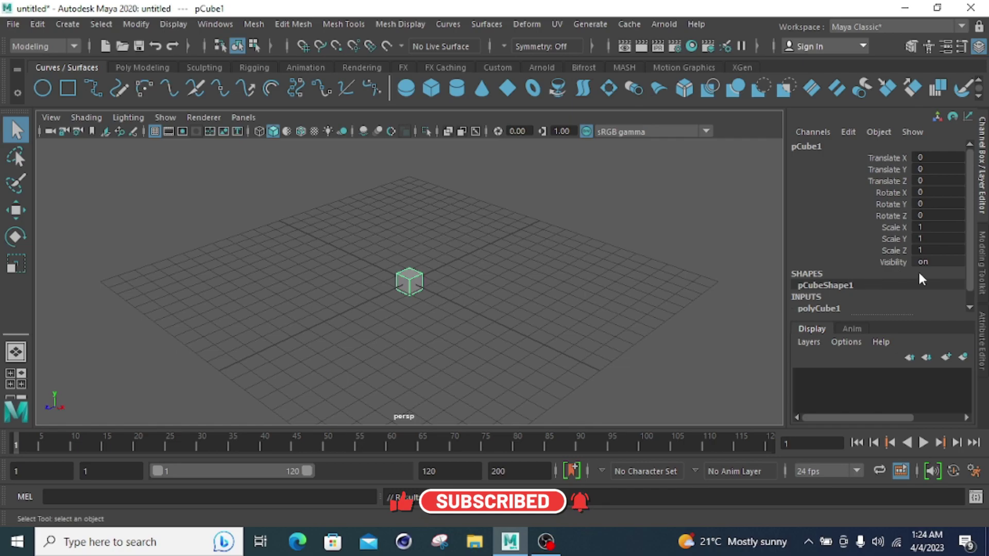
Set the cube's width to 5, height to 6 and depth to 4 in its polyCube1 settings.
left_click(969, 308)
left_click(969, 308)
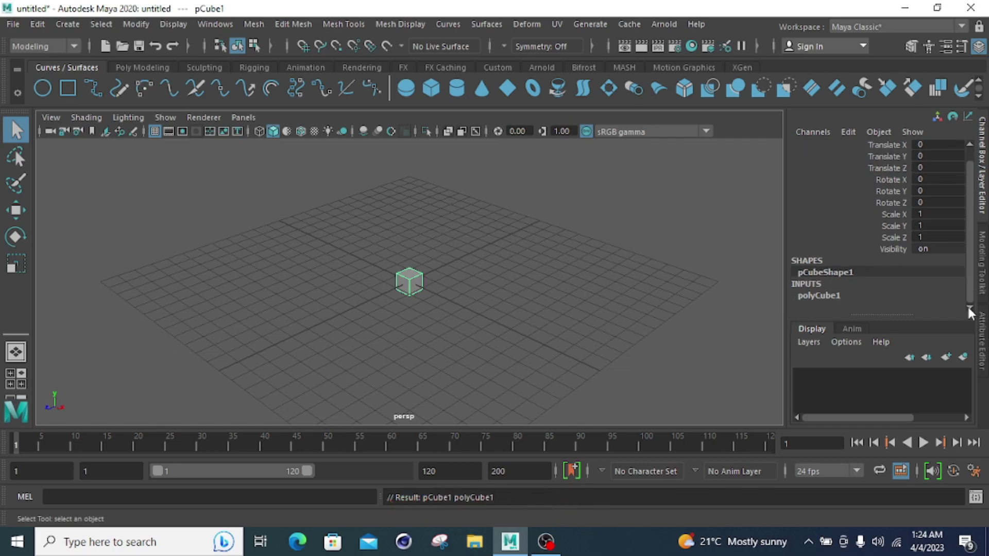
left_click(806, 296)
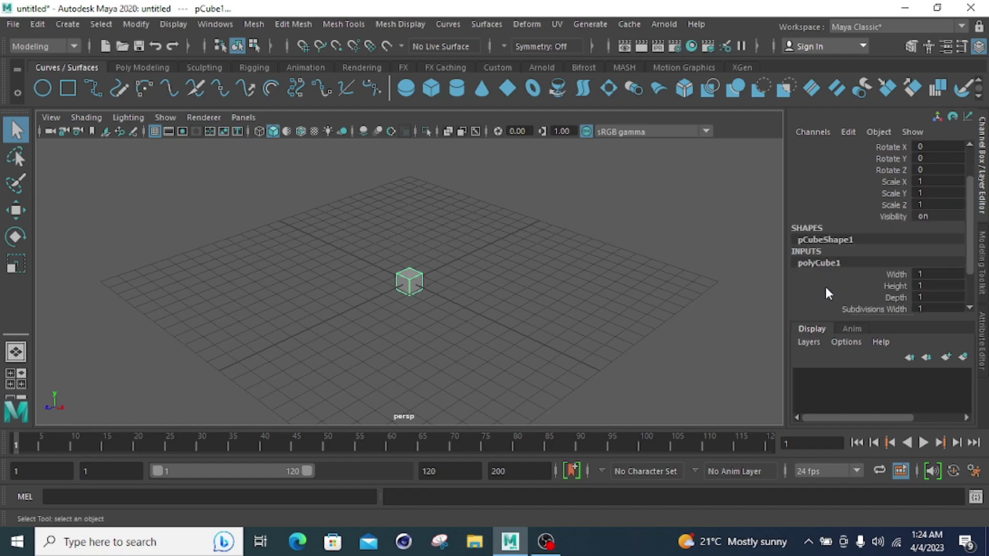
scroll(824, 285, "down", 3)
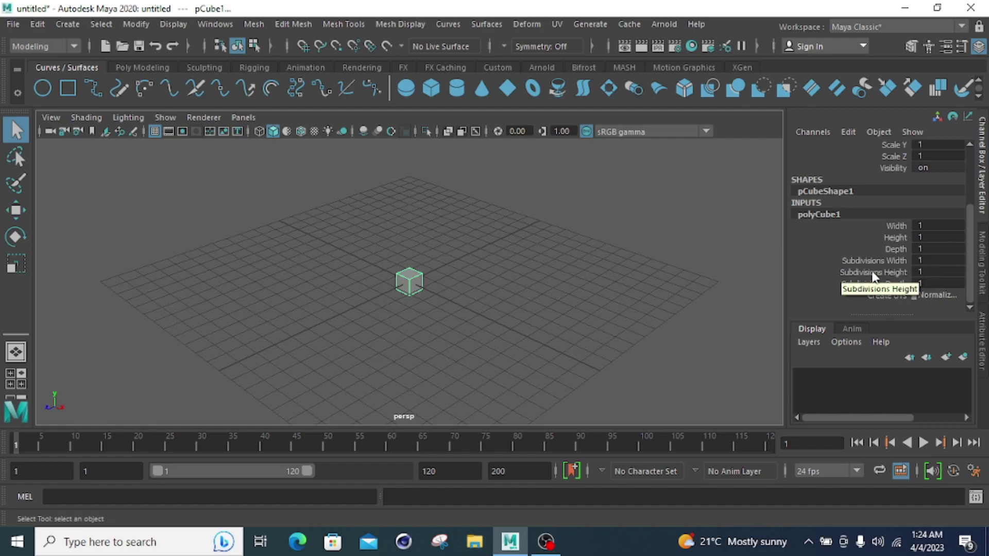
left_click(931, 226)
type("5")
key("Return")
left_click(930, 237)
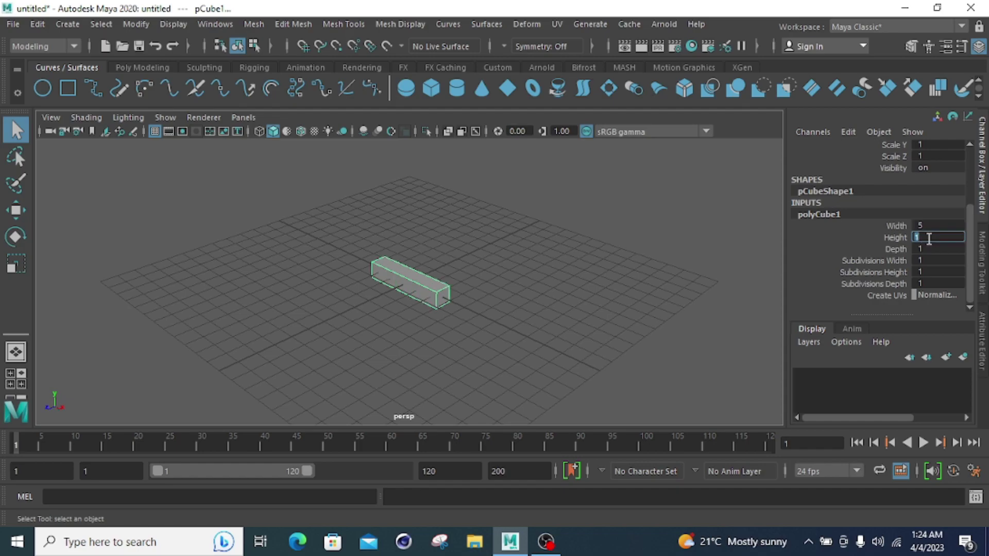
type("6")
key("Return")
left_click(930, 249)
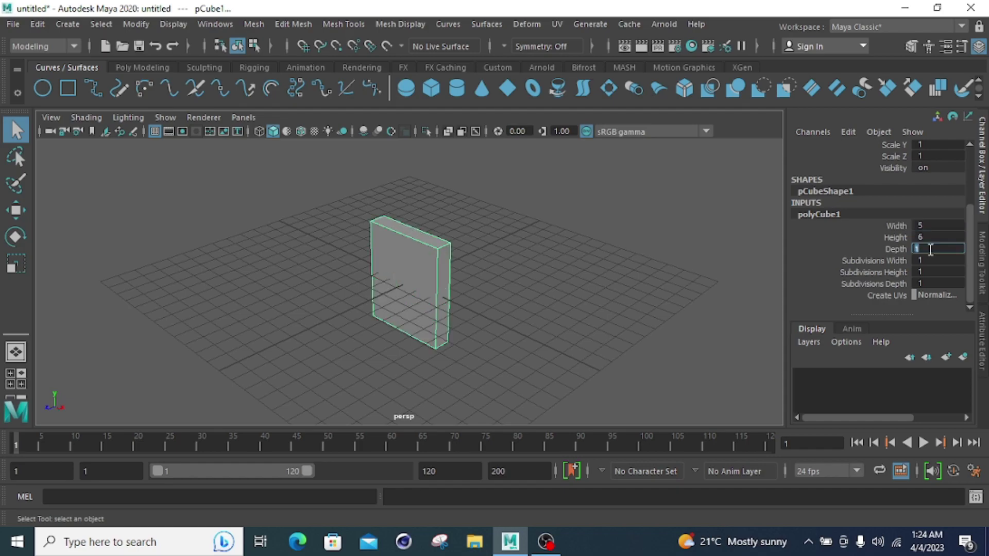
type("4")
key("Return")
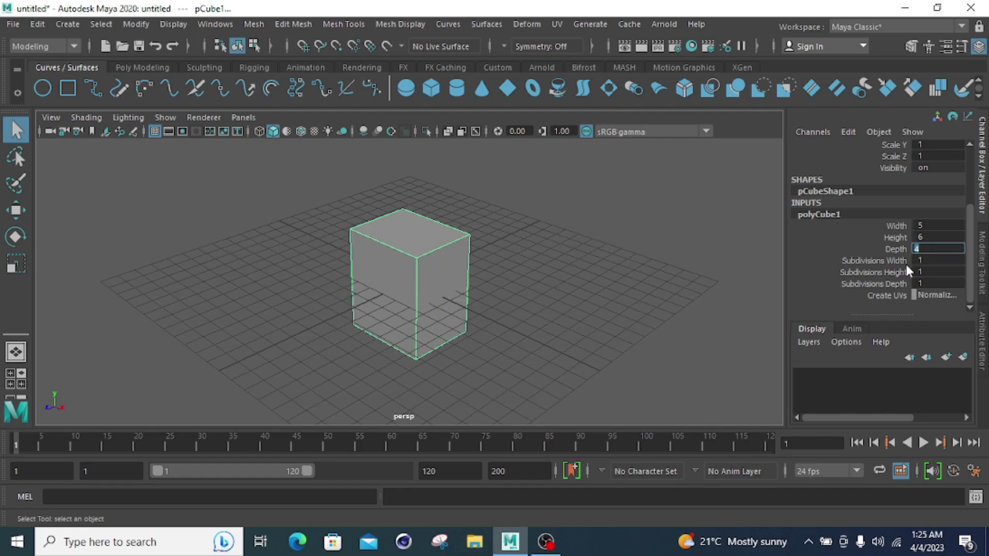
Set the cube's subdivisions to 5 in width, 6 in height and 7 in depth.
left_click(930, 260)
type("5")
key("Return")
left_click(923, 273)
type("6")
key("Return")
left_click(936, 282)
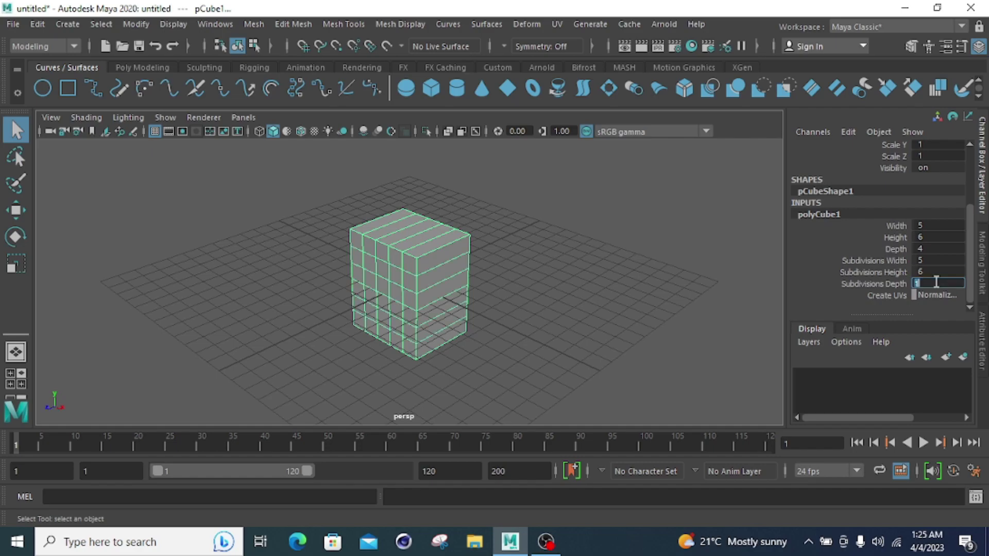
type("7")
key("Return")
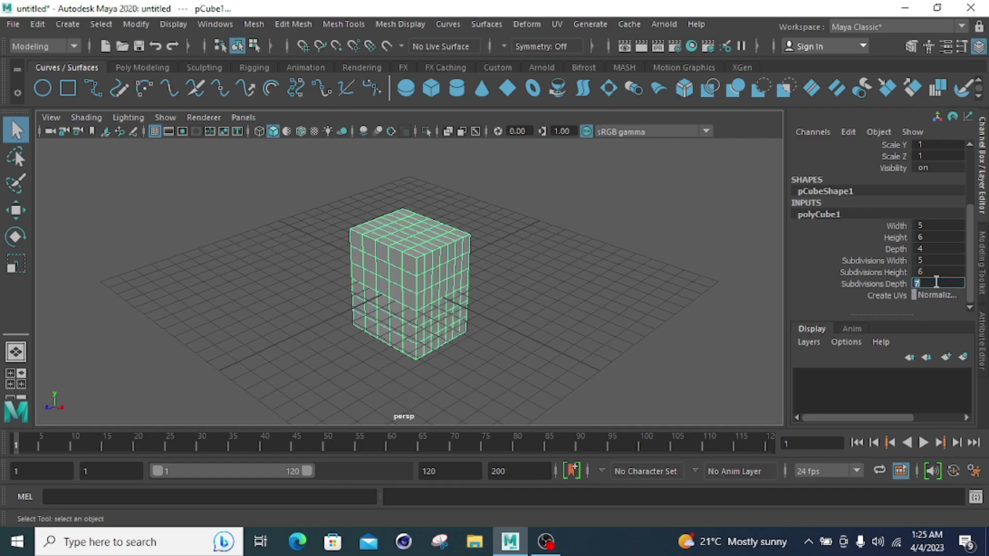
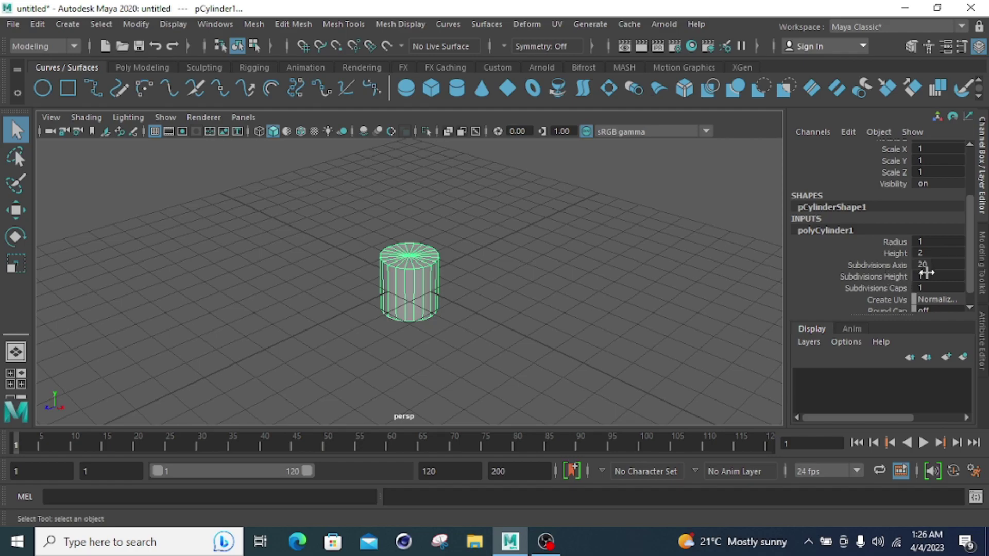
Set the polygon cylinder's radius to 4 and its height to 10 in its polyCylinder1 settings.
scroll(866, 276, "down", 1)
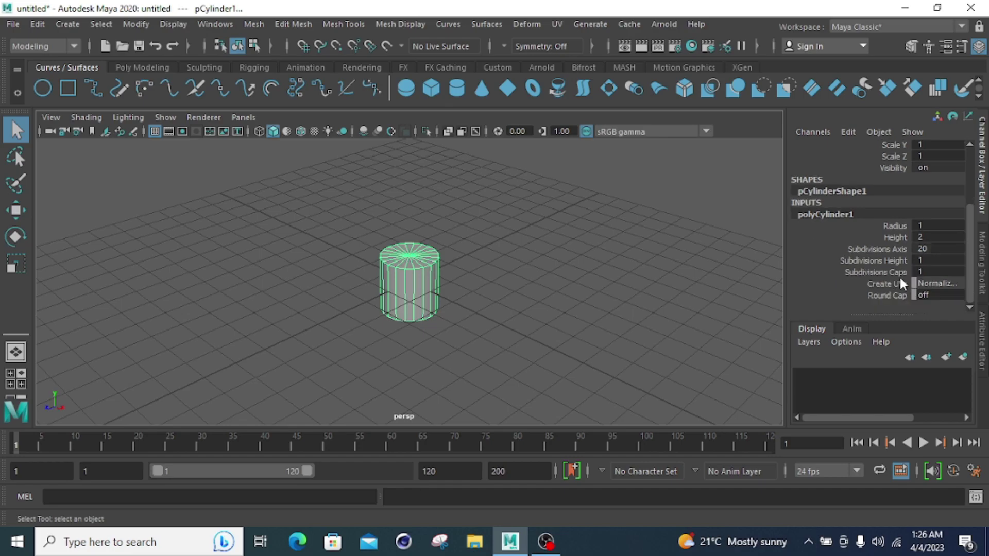
double_click(927, 236)
double_click(929, 224)
type("4")
key("Return")
left_click(937, 238)
double_click(937, 238)
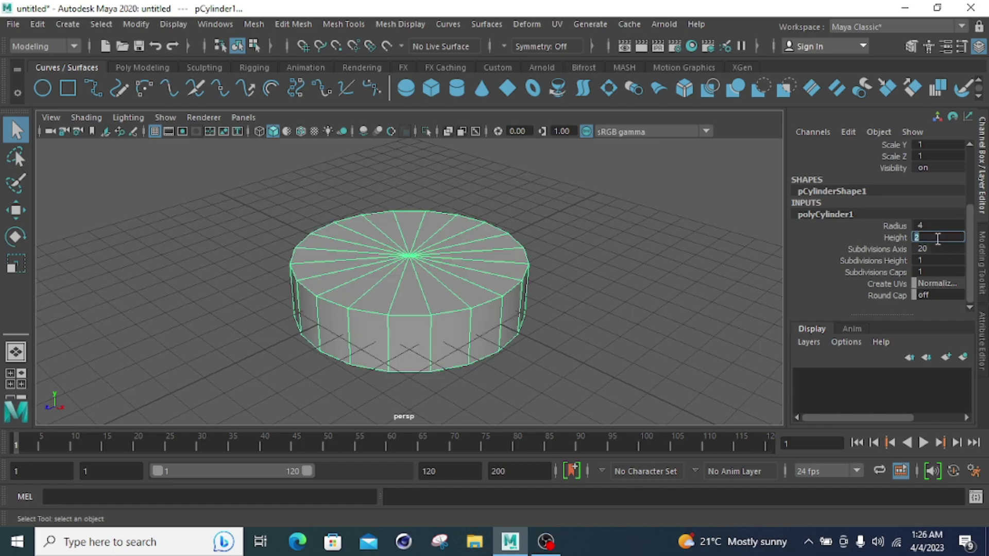
type("10")
key("Return")
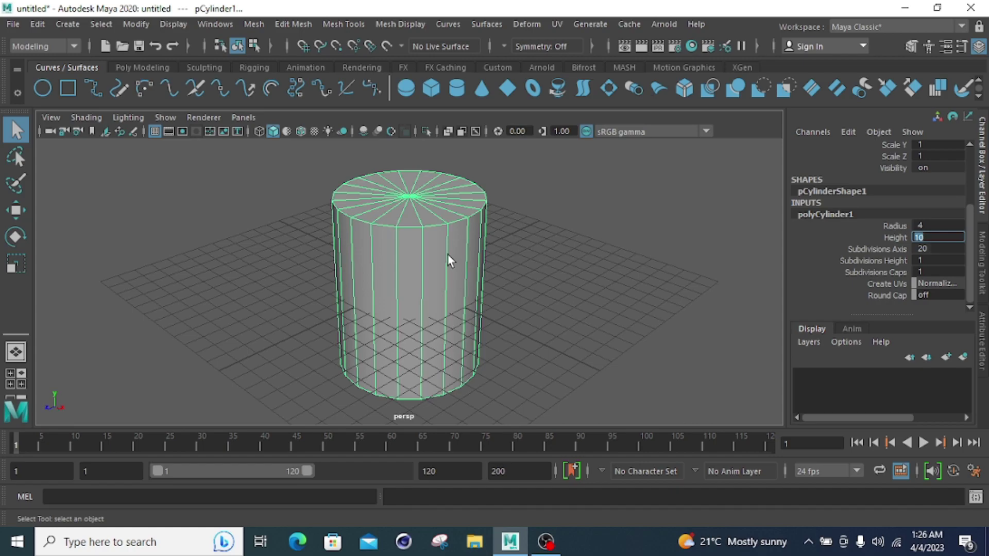
Try axis subdivisions of 8, 25, 4, 5 and 6 on the cylinder in its polyCylinder1 settings.
double_click(940, 249)
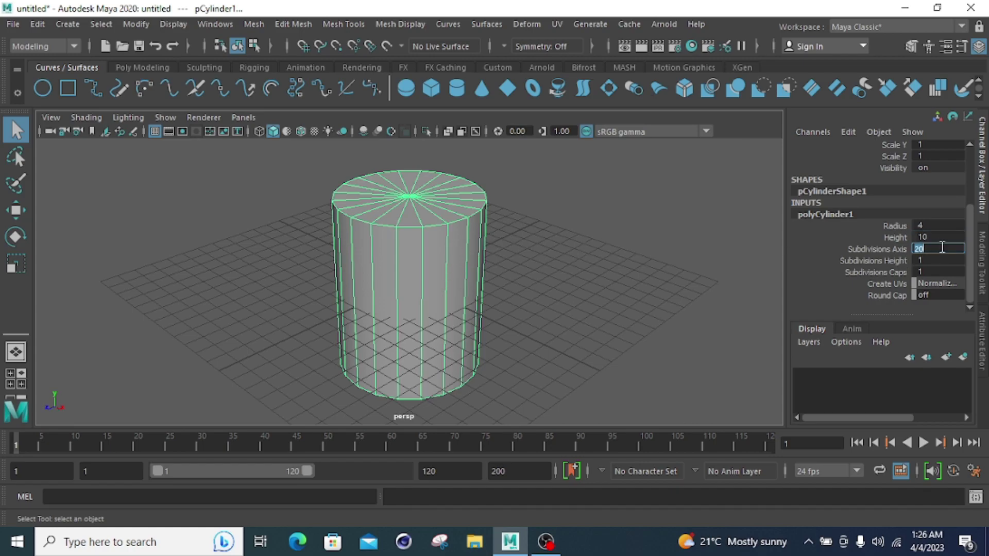
type("8")
key("Return")
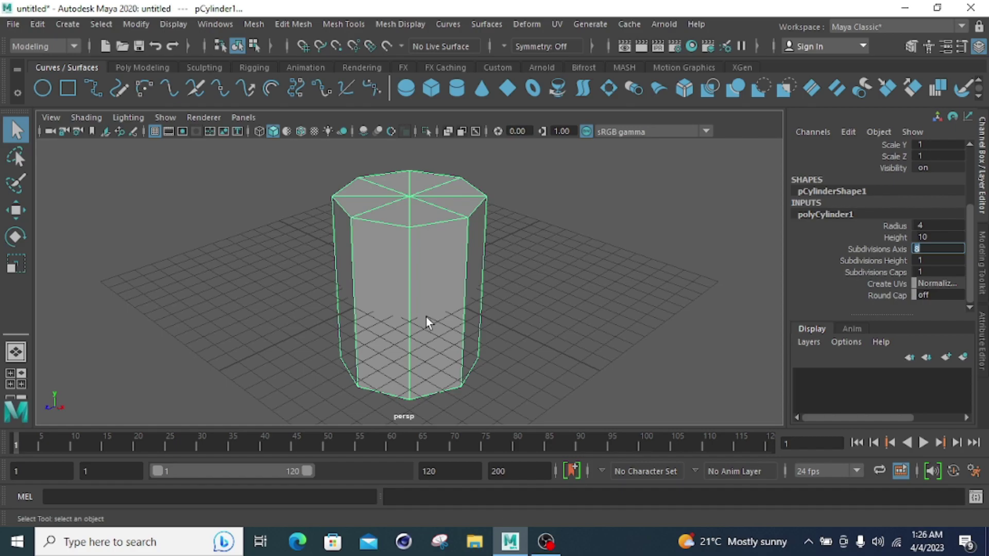
type("25")
key("Return")
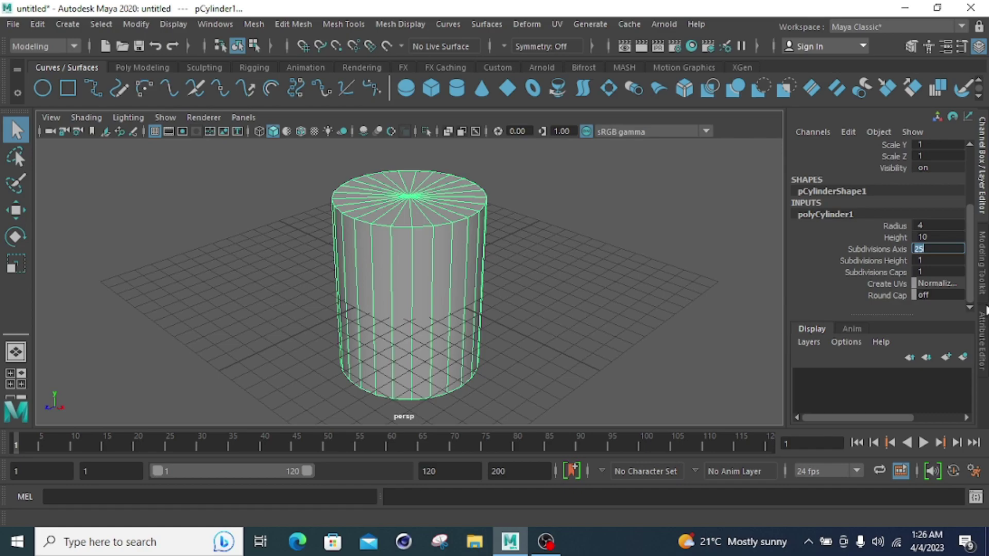
type("4")
key("Return")
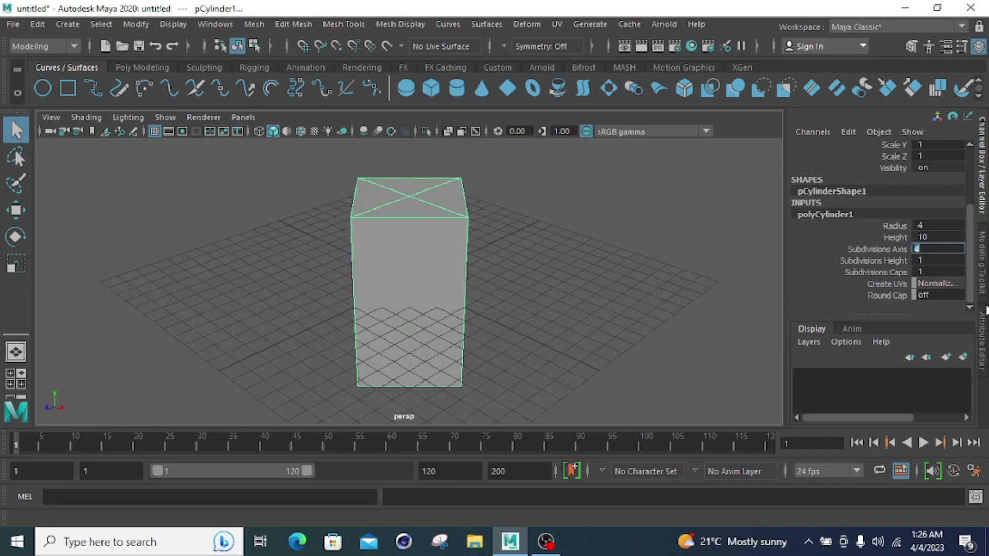
type("5")
key("Return")
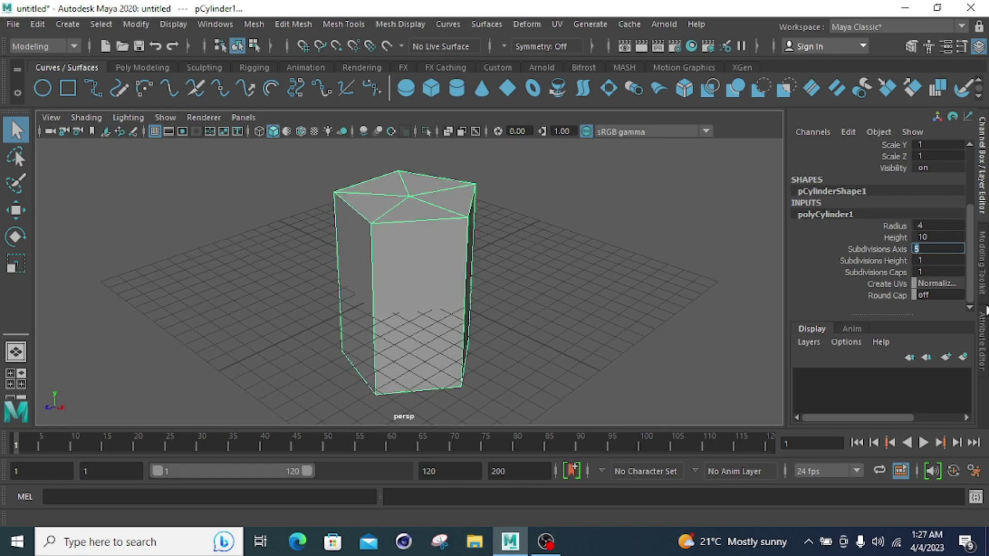
type("6")
key("Return")
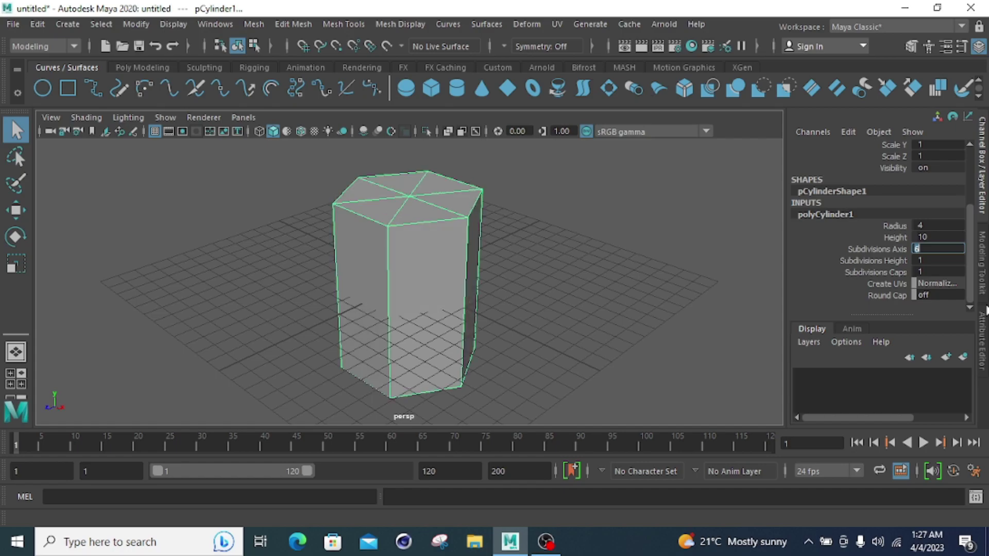
Set the cylinder's axis subdivisions to 7 and its height subdivisions to 5.
type("7")
key("Return")
left_click(923, 261)
double_click(922, 263)
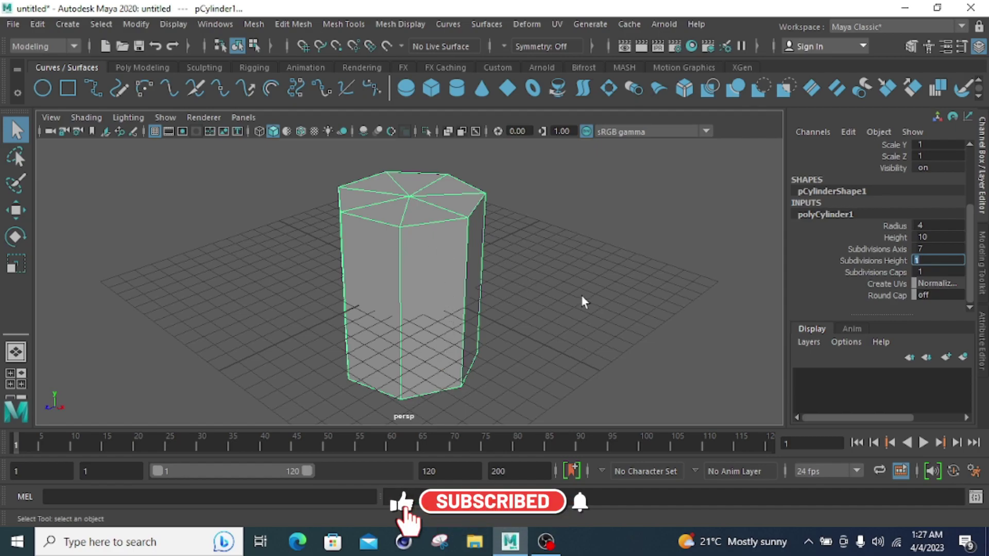
type("5")
key("Return")
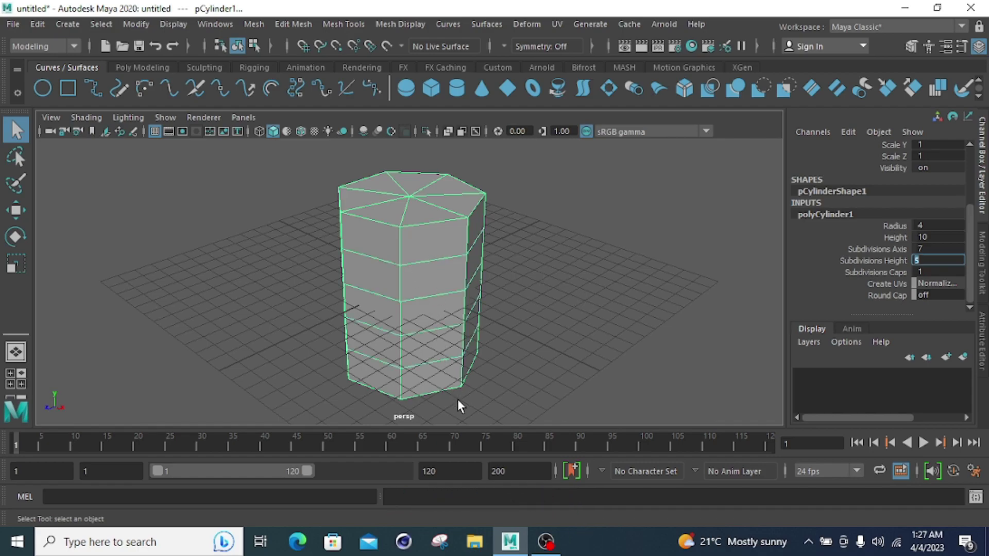
scroll(660, 295, "up", 3)
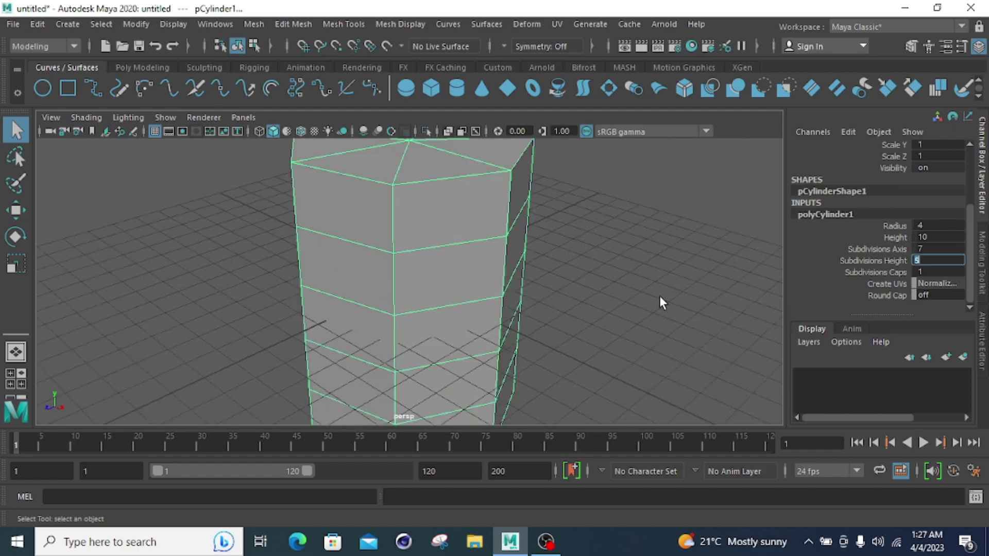
scroll(659, 296, "down", 3)
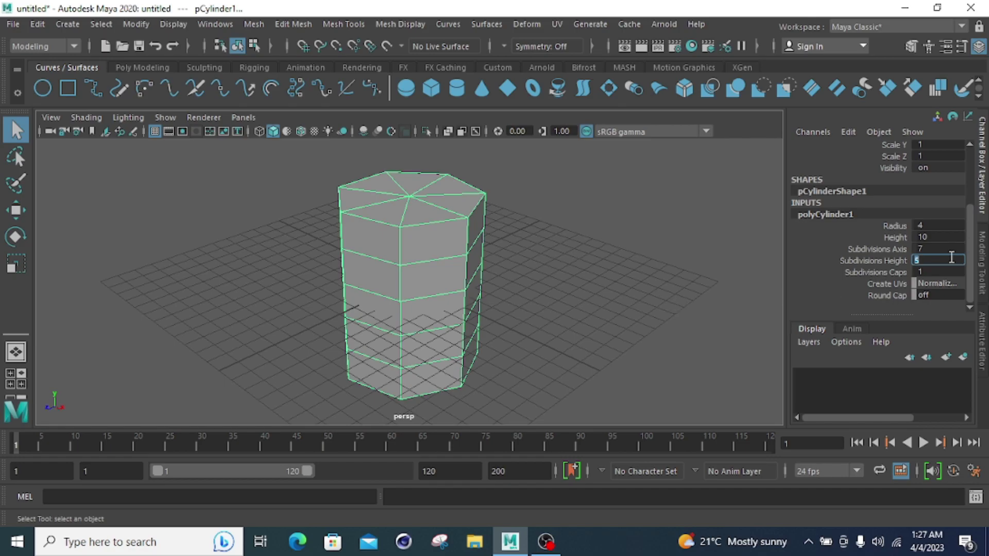
Try 2 cap subdivisions on the cylinder and settle on 5.
left_click(936, 272)
type("2")
key("Return")
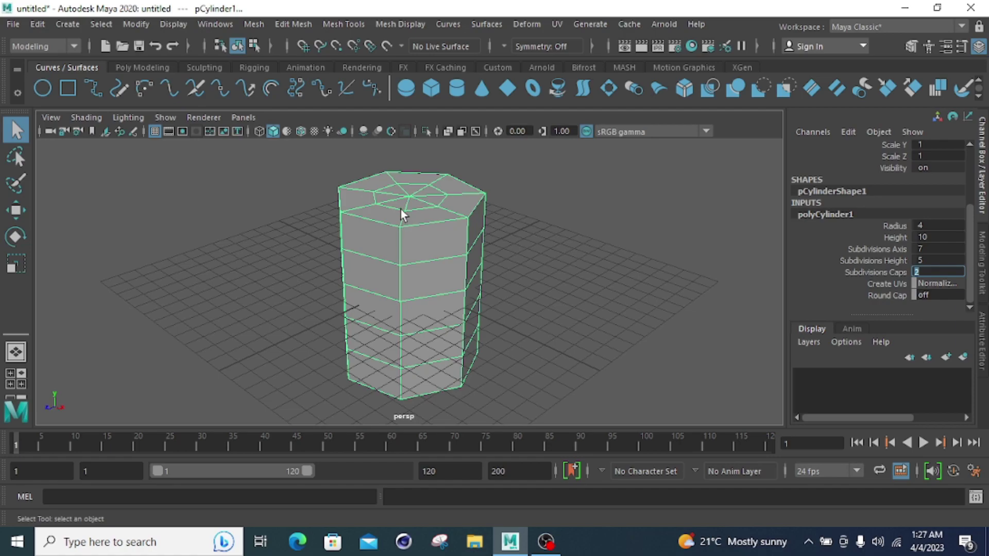
type("5")
key("Return")
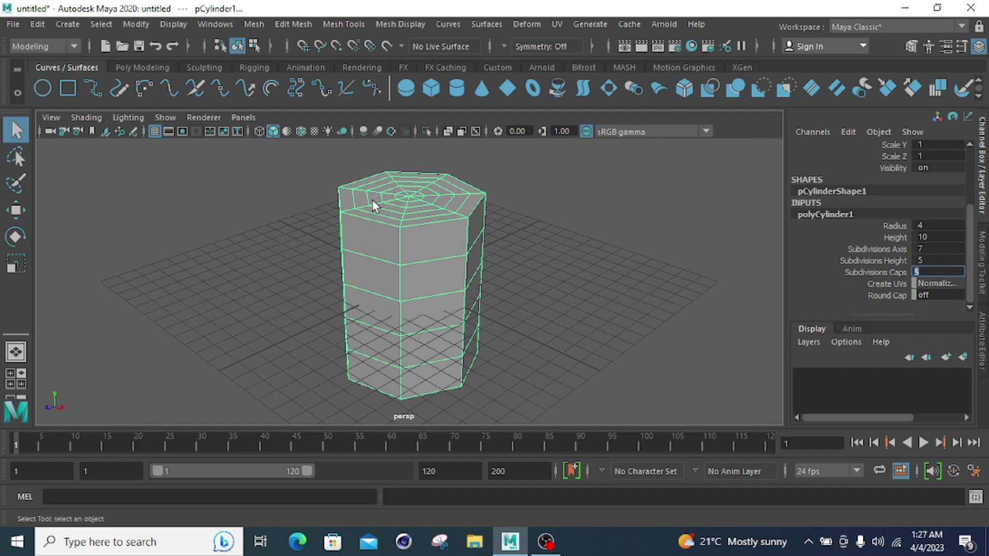
Delete the cylinder and create a polygon cone at the centre of the grid.
scroll(533, 255, "down", 5)
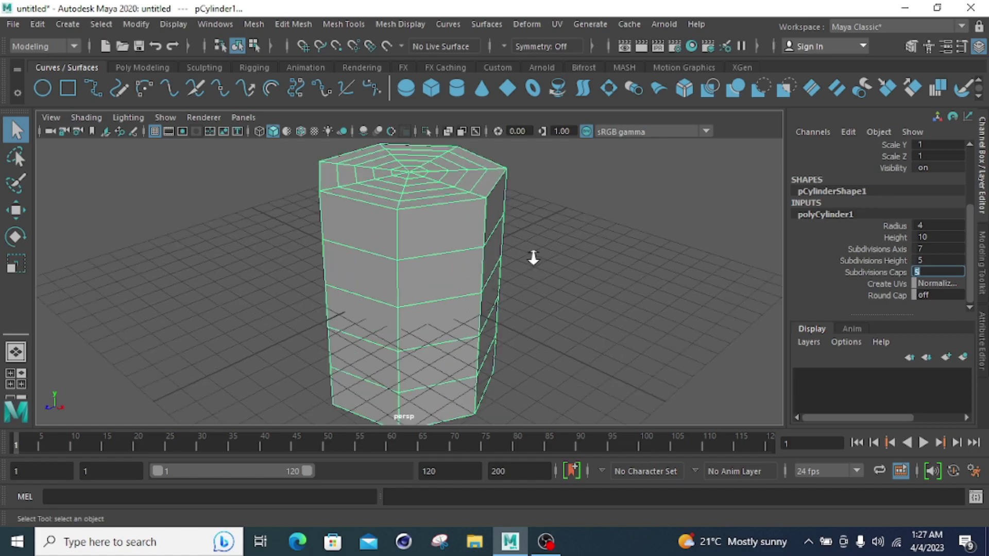
left_click_drag(405, 204, 341, 350)
key("Delete")
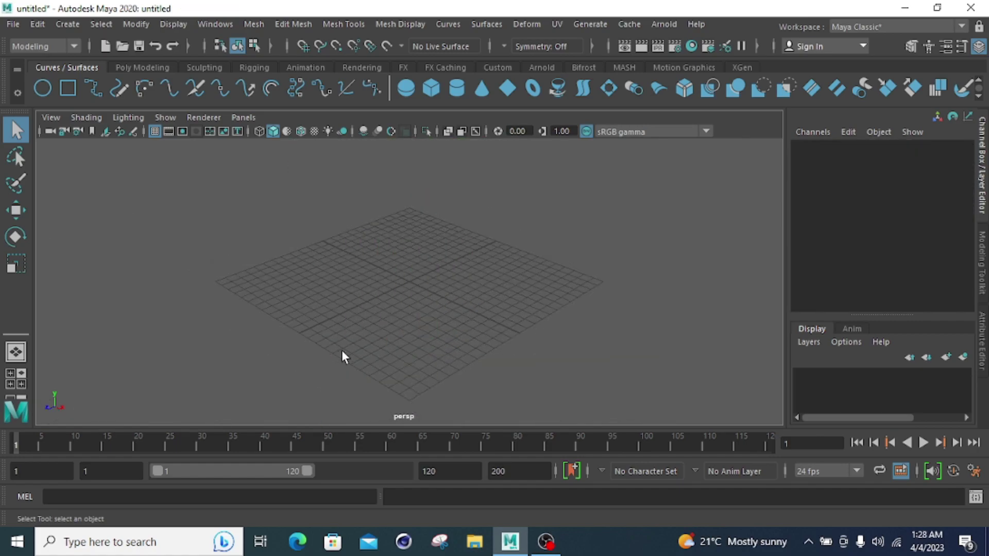
left_click(76, 22)
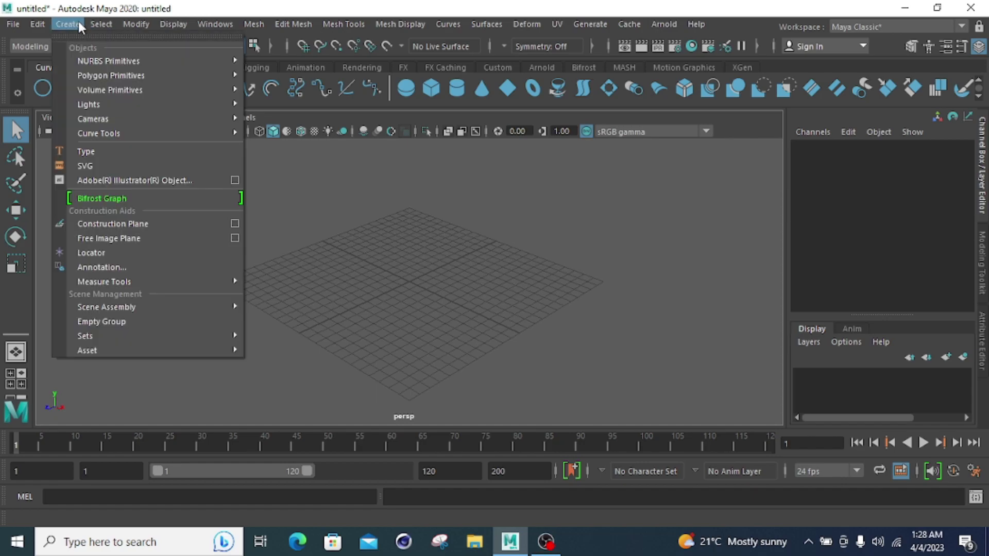
mouse_move(111, 78)
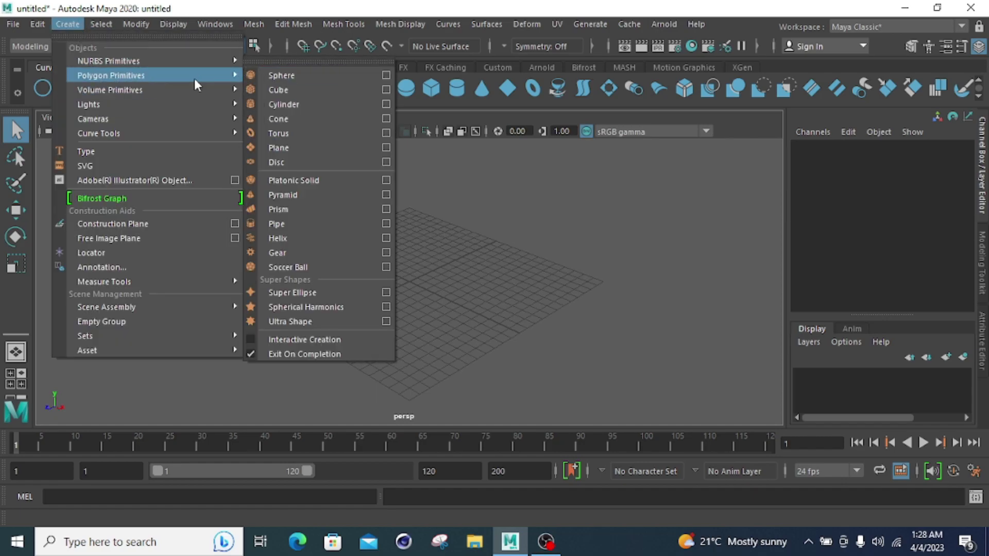
left_click(313, 122)
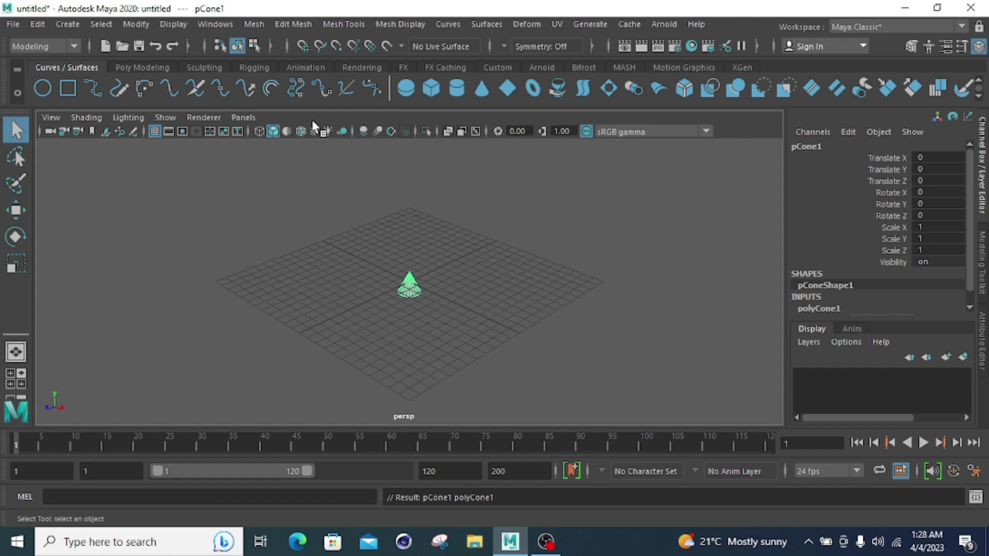
Set the cone's radius to 5 and its height to 15 in its polyCone1 settings.
scroll(902, 299, "down", 1)
left_click(839, 295)
scroll(838, 295, "down", 3)
scroll(840, 300, "down", 3)
left_click(937, 226)
double_click(937, 226)
type("5")
key("Return")
double_click(942, 237)
type("15")
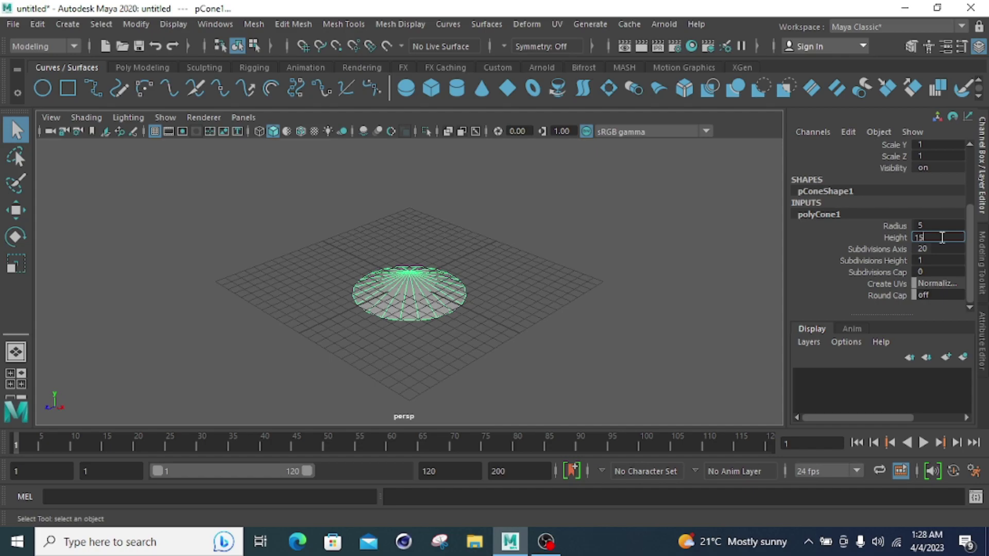
key("Return")
Set the cone's subdivisions to 10 around the axis, 5 in height and 6 on the cap.
double_click(942, 249)
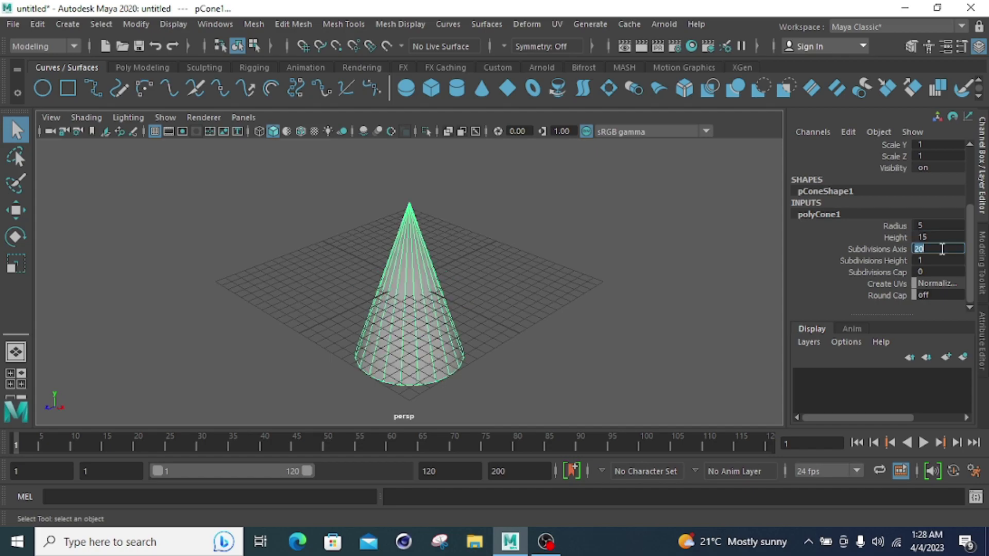
type("10")
key("Return")
double_click(942, 259)
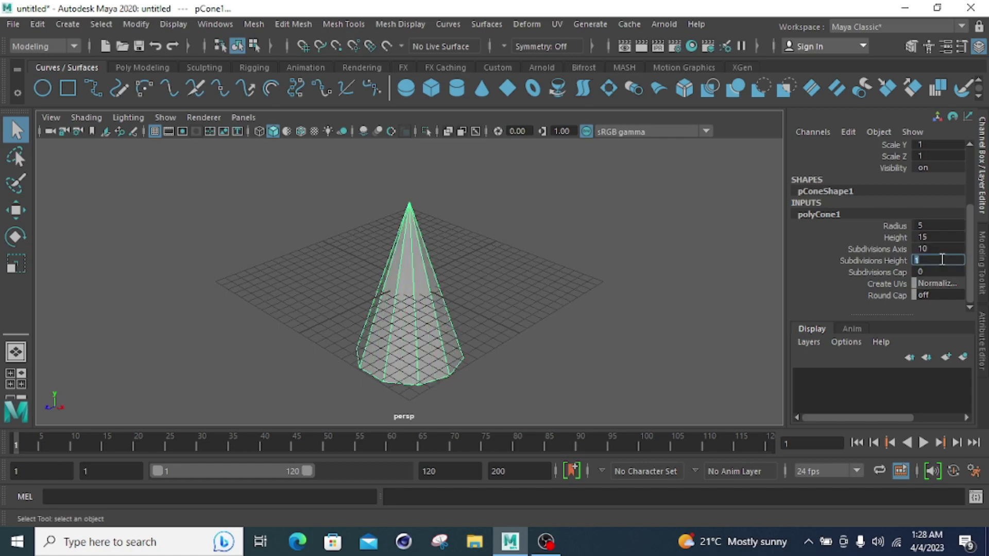
type("5")
key("Return")
double_click(943, 272)
type("6")
key("Return")
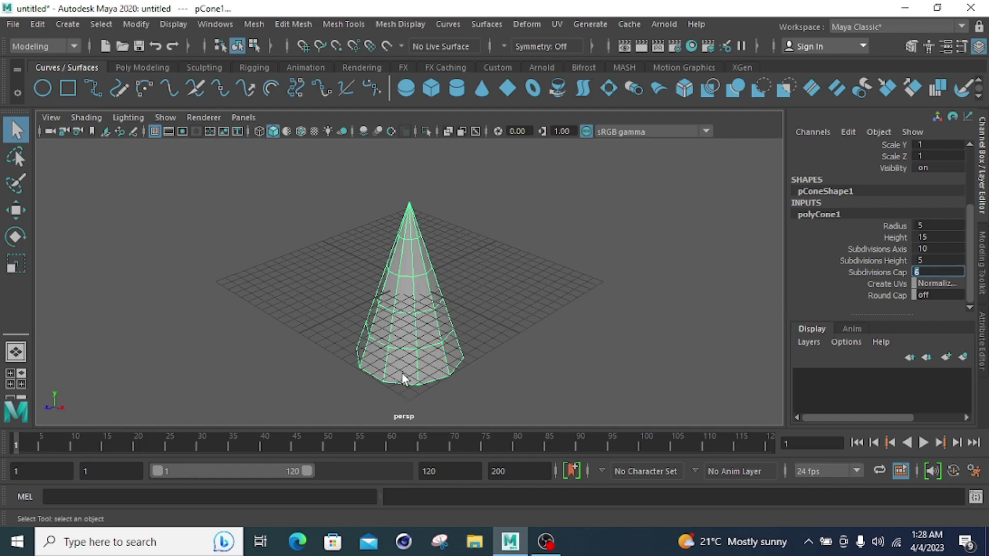
Rotate the cone freely by about -35, -51 and 196 degrees so its base cap faces the camera, and return to the Select tool.
key("w")
key("e")
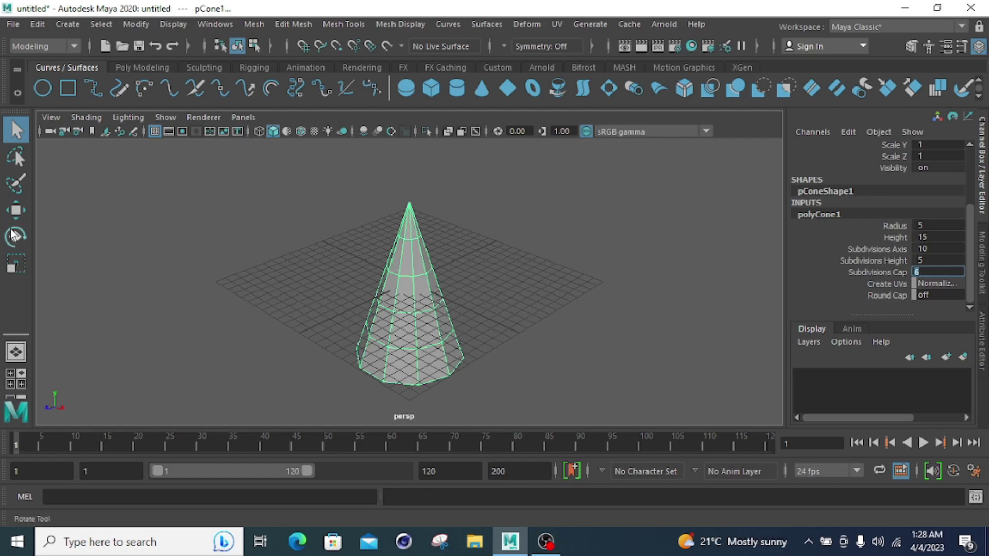
middle_click_drag(296, 327, 381, 239)
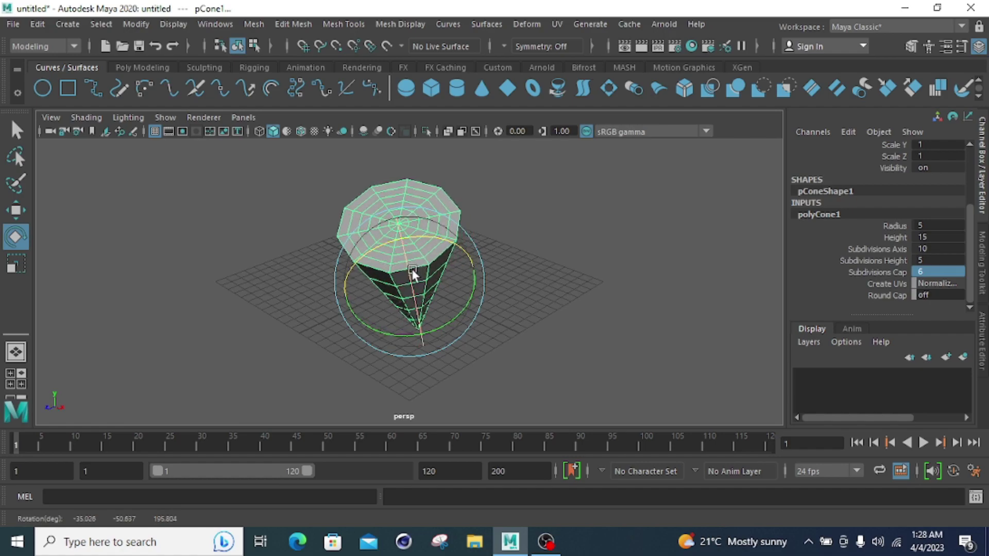
left_click(16, 131)
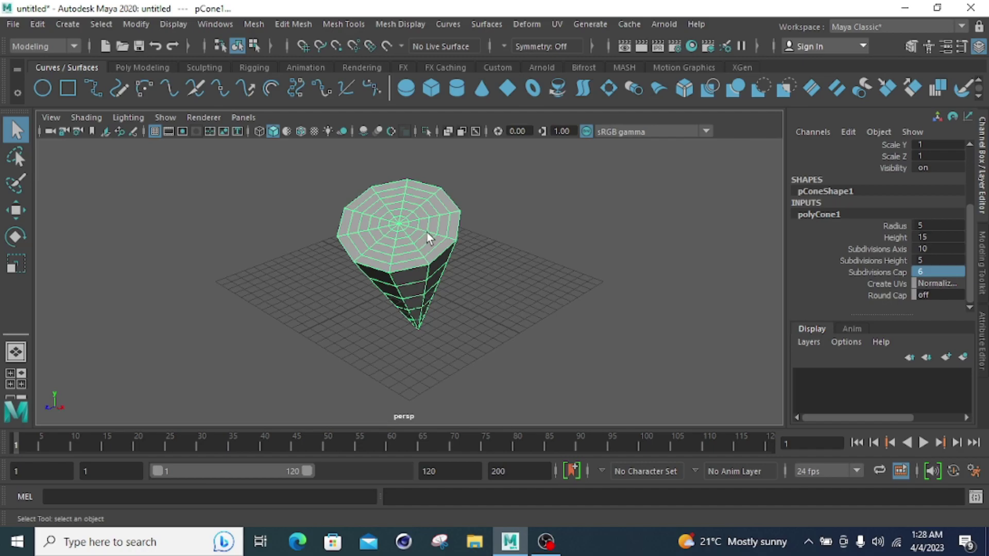
Delete the cone and create a polygon torus at the centre of the grid.
left_click_drag(586, 178, 319, 334)
key("Delete")
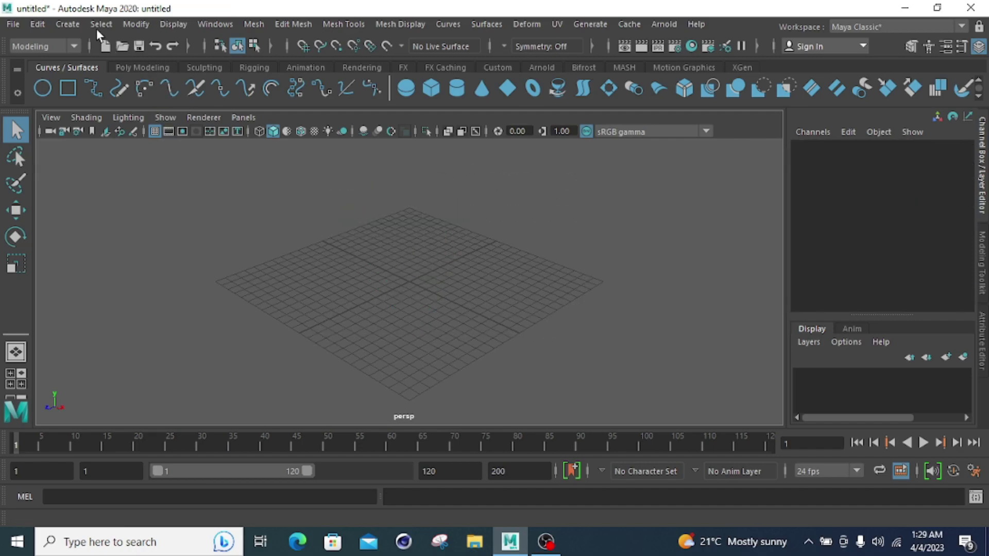
left_click(78, 28)
mouse_move(92, 78)
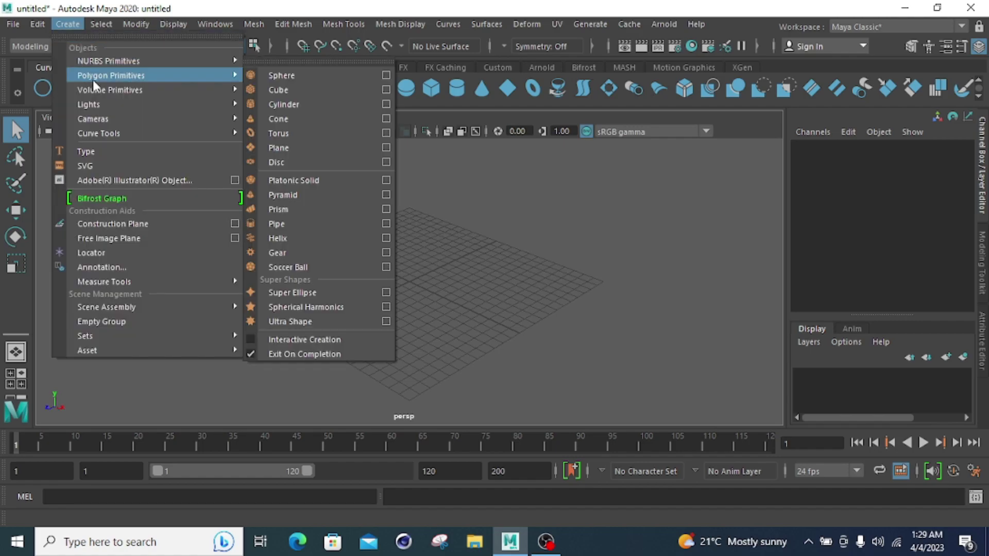
left_click(280, 132)
scroll(418, 260, "up", 6)
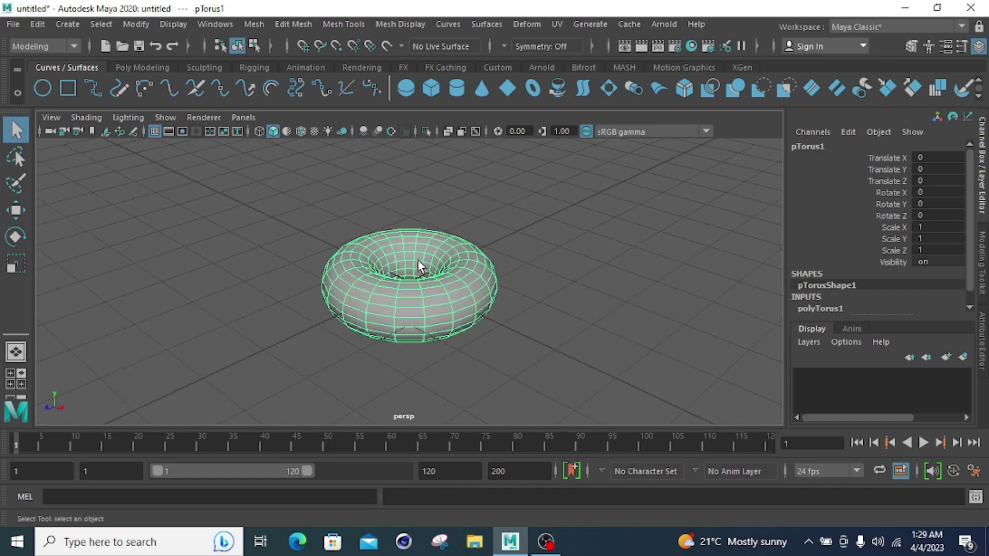
Set the torus's radius to 2 in its polyTorus1 settings.
left_click(829, 308)
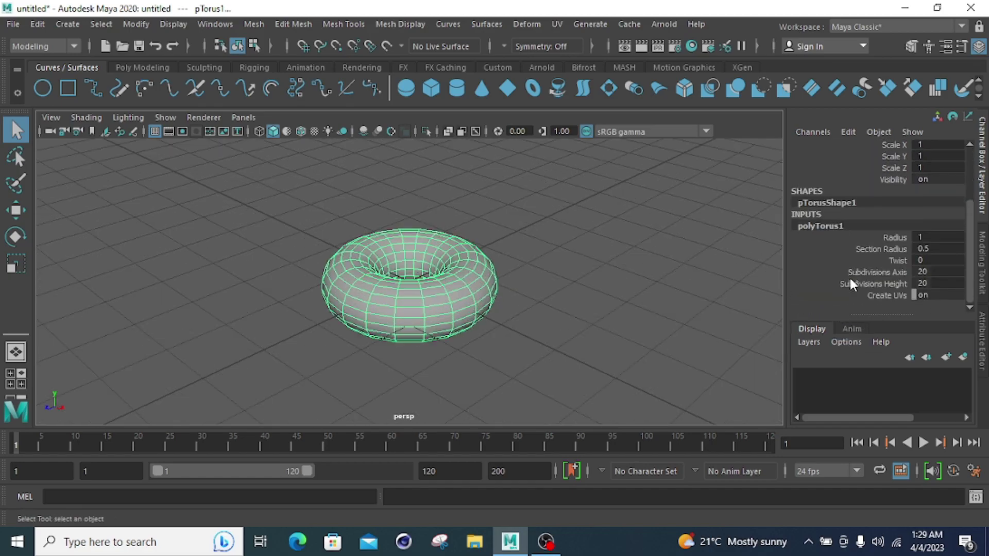
left_click(922, 238)
type("2")
key("Return")
Try section radii of 1, 0.1 and 2 on the torus.
left_click(925, 249)
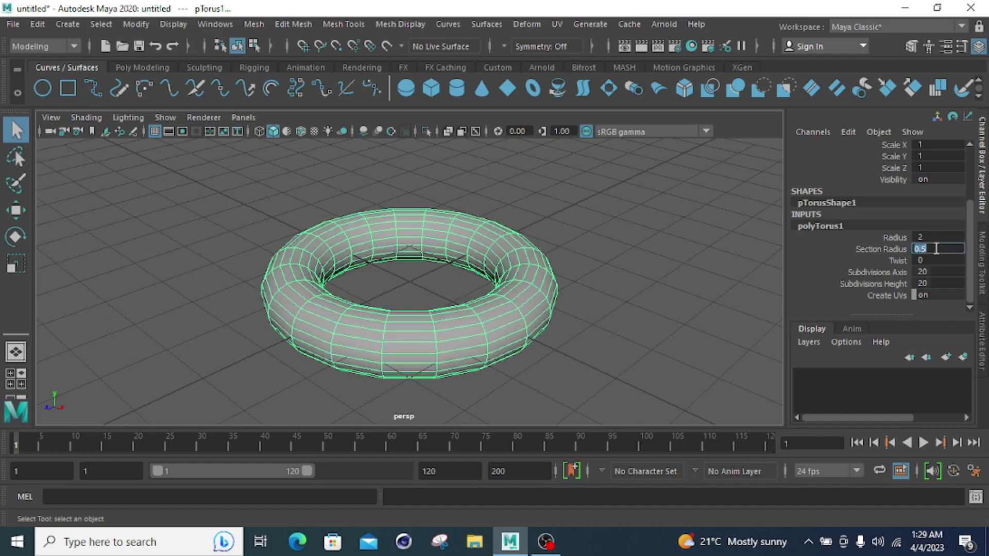
type("1")
key("Return")
type("0.1")
key("Return")
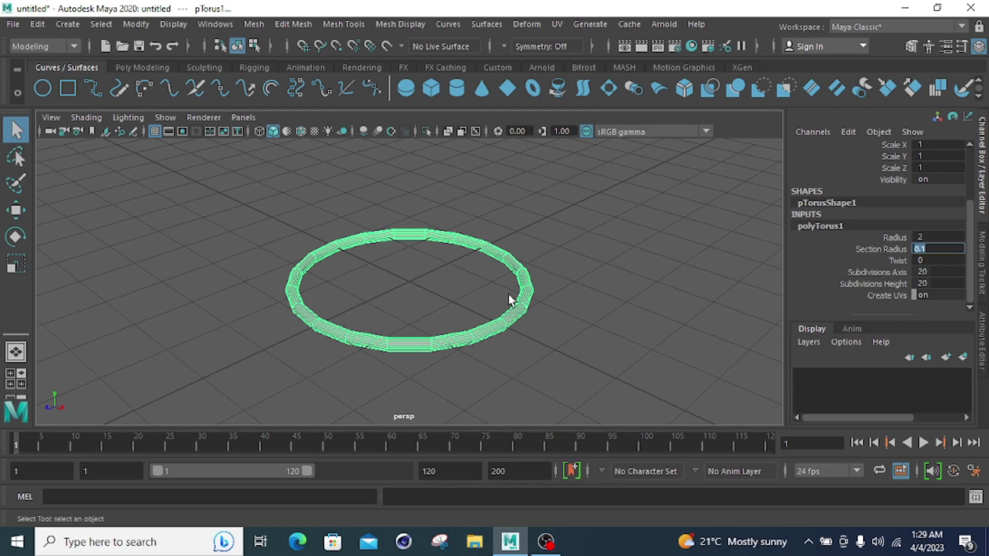
type("2")
key("Return")
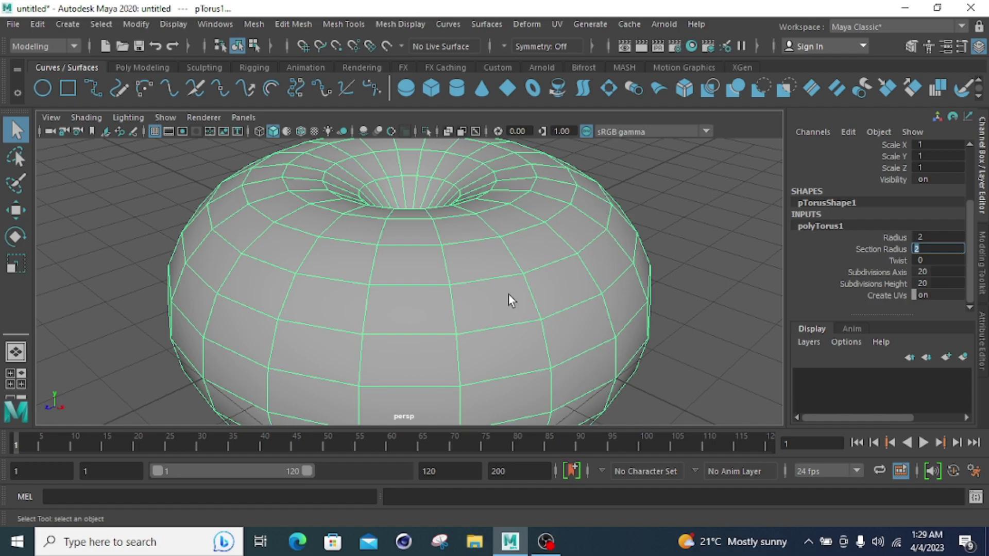
Set the torus's section radius to 0.9 and its twist to 2.
type("0.9")
key("Return")
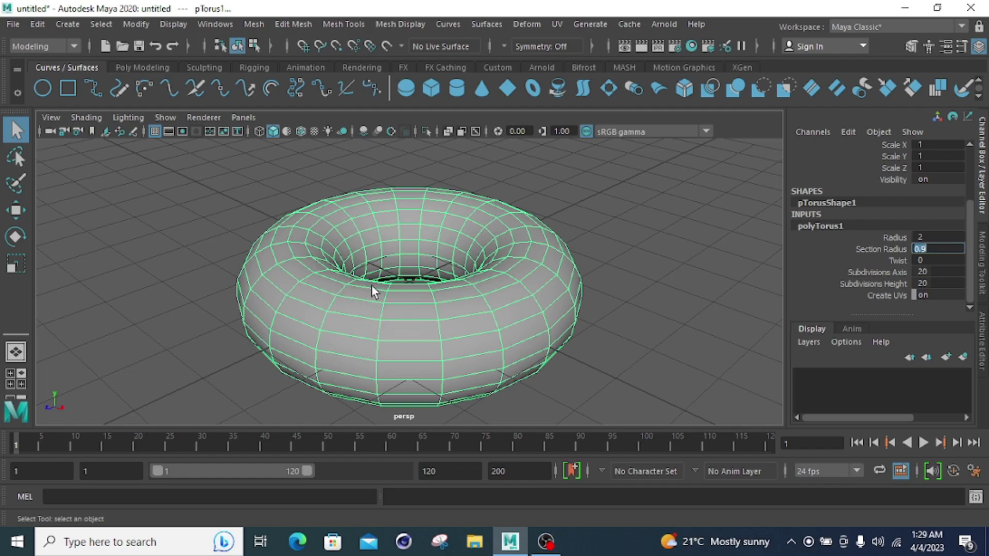
left_click(933, 262)
left_click(932, 261)
type("2")
key("Return")
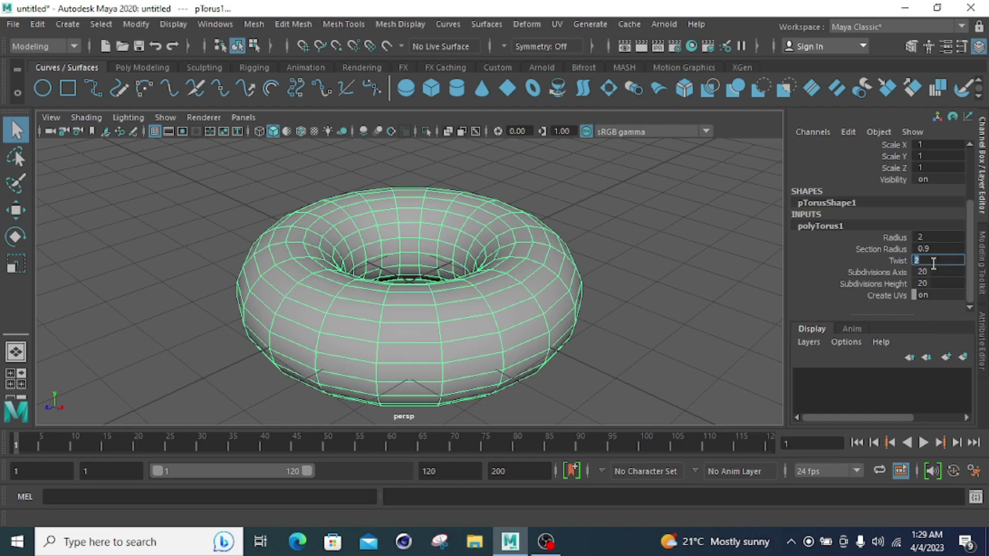
Set the torus's axis subdivisions to 15 and its height subdivisions to 10.
left_click(925, 273)
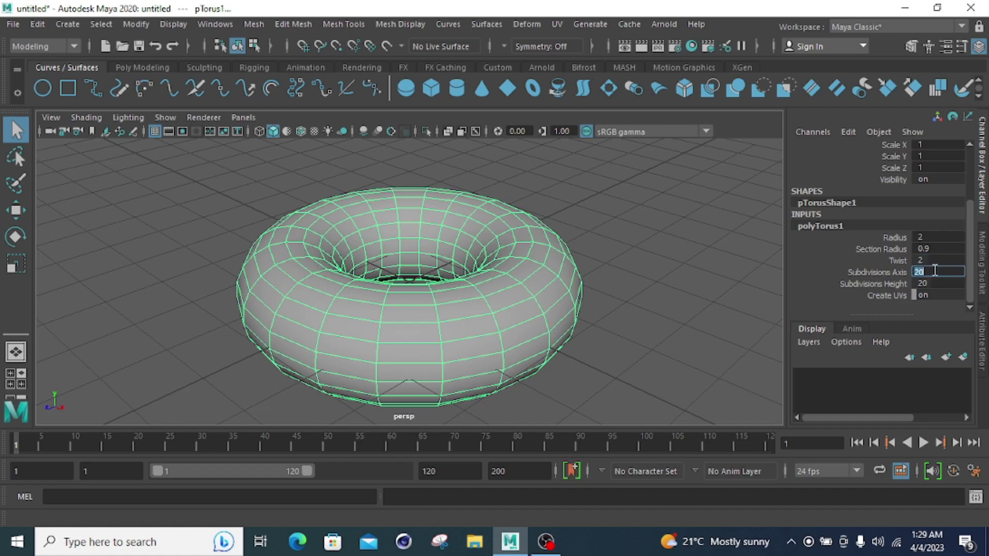
type("1")
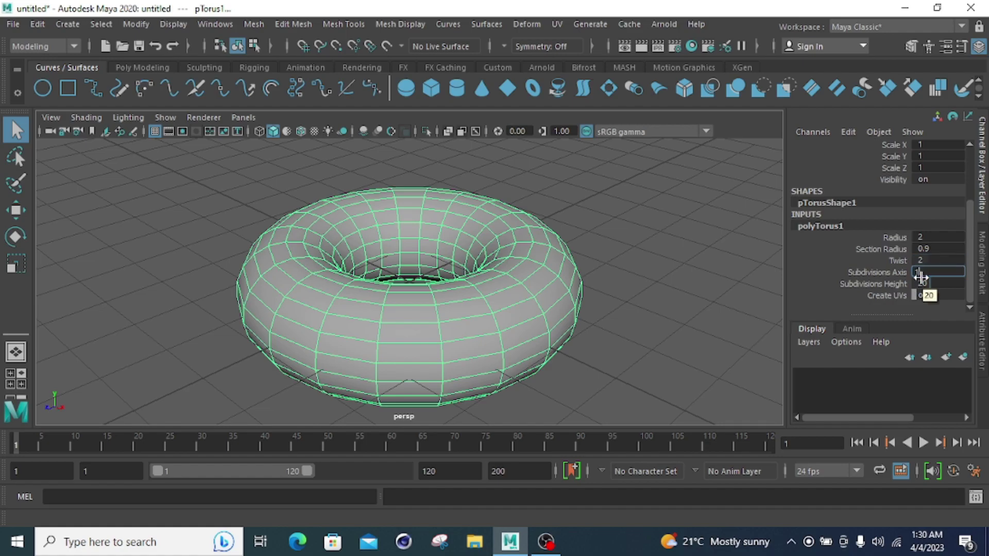
type("5")
key("Return")
left_click(941, 283)
left_click(941, 283)
type("10")
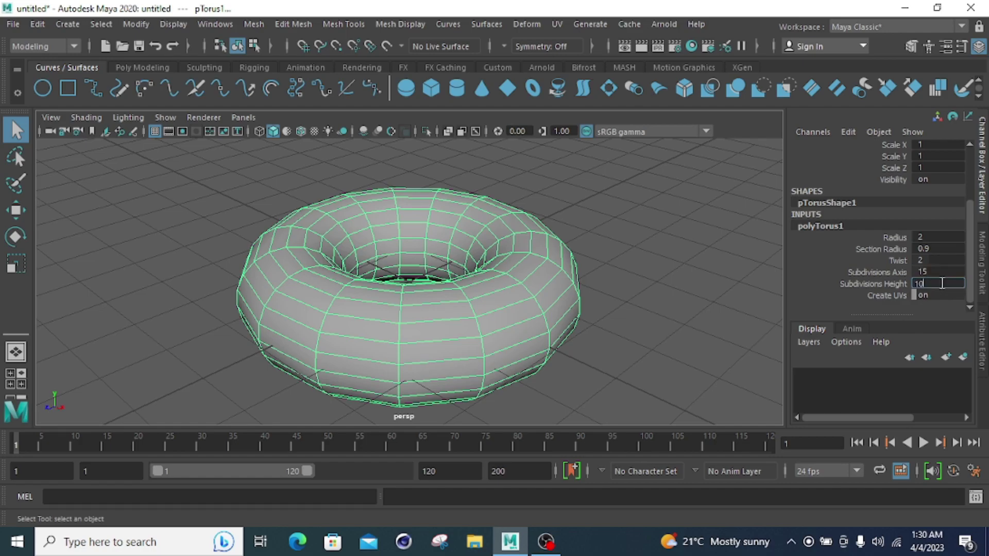
key("Return")
Rotate the torus with the Rotate tool so it stands upright on the grid, and reselect it.
left_click(657, 287)
key("e")
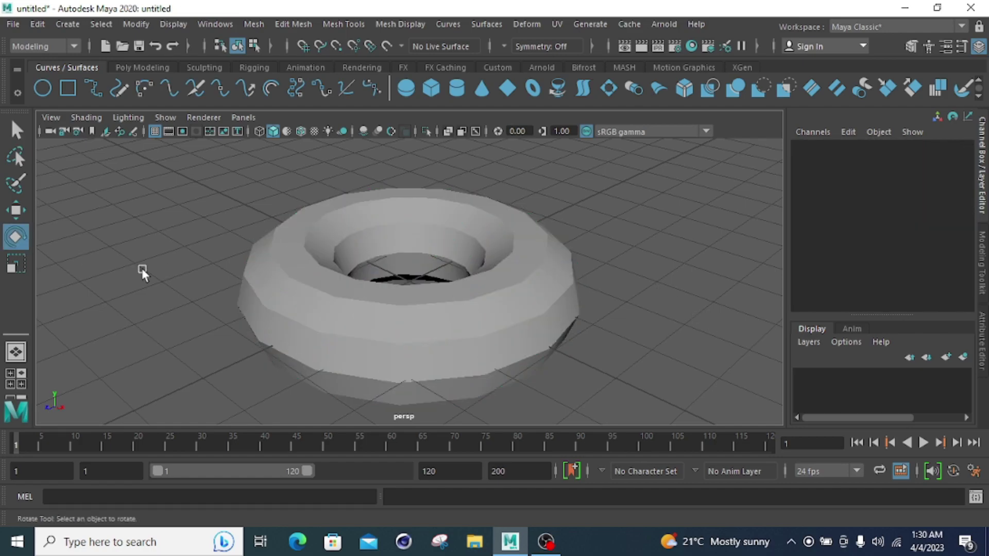
left_click(372, 318)
left_click_drag(436, 254, 444, 301)
left_click_drag(458, 326, 596, 293)
left_click(596, 292)
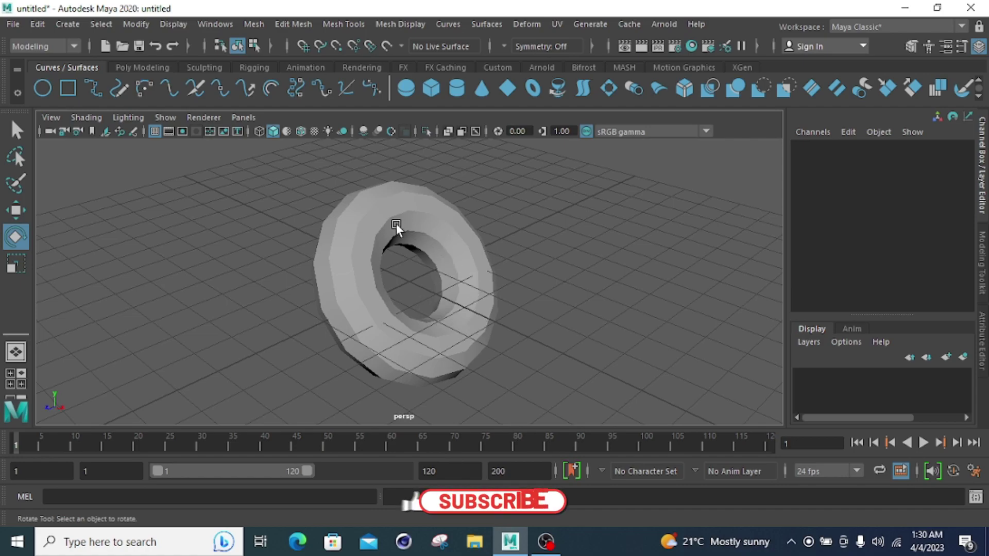
left_click(462, 299)
left_click(823, 309)
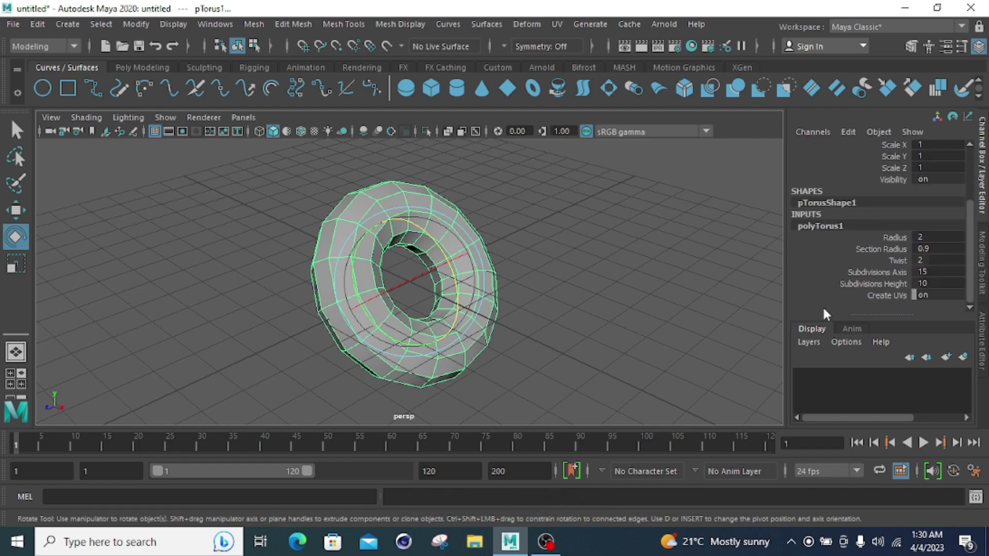
Delete the torus and create a polygon plane at the centre of the grid.
left_click_drag(579, 198, 300, 351)
key("Delete")
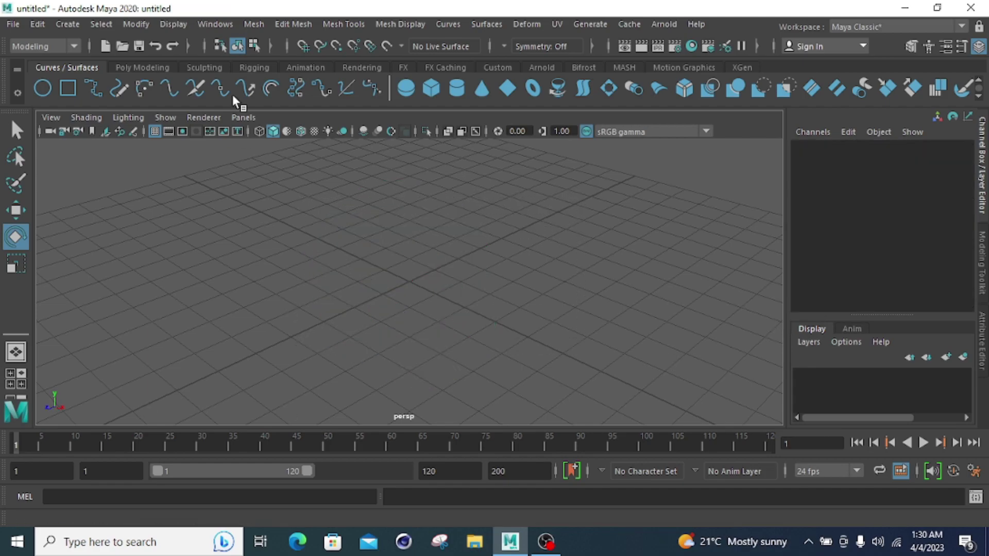
left_click(72, 24)
mouse_move(111, 75)
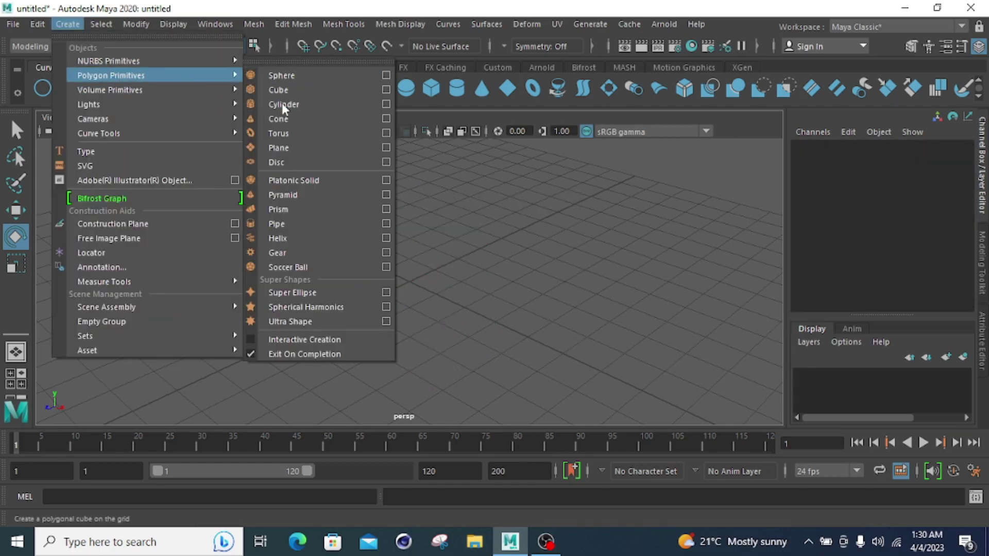
left_click(288, 148)
scroll(434, 253, "up", 10)
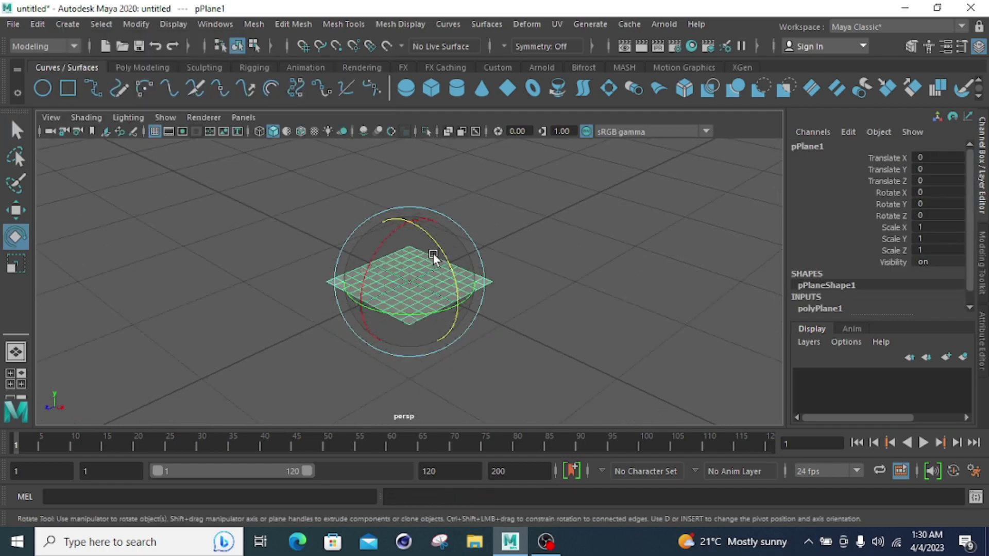
Set the plane's width and height to 2 in its polyPlane1 settings.
left_click(824, 307)
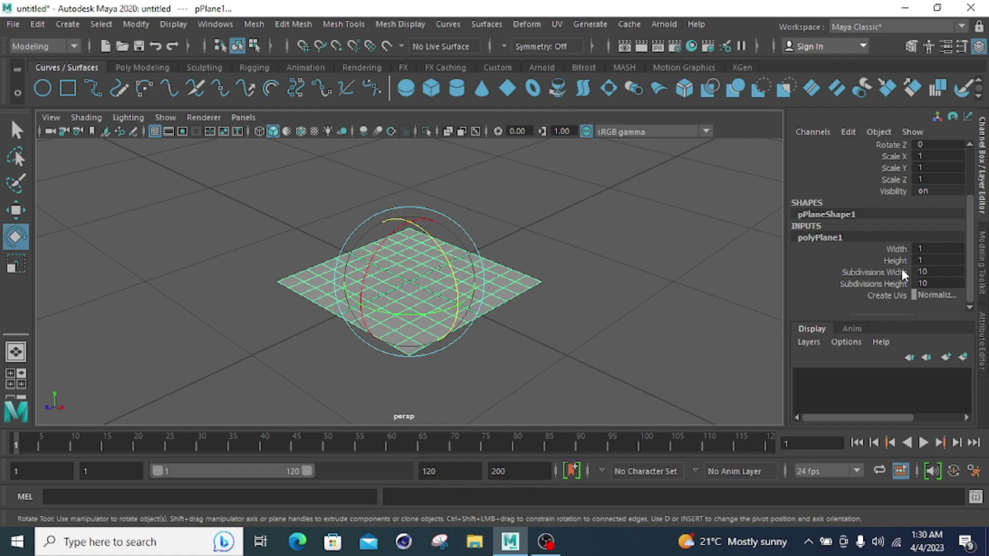
left_click(929, 250)
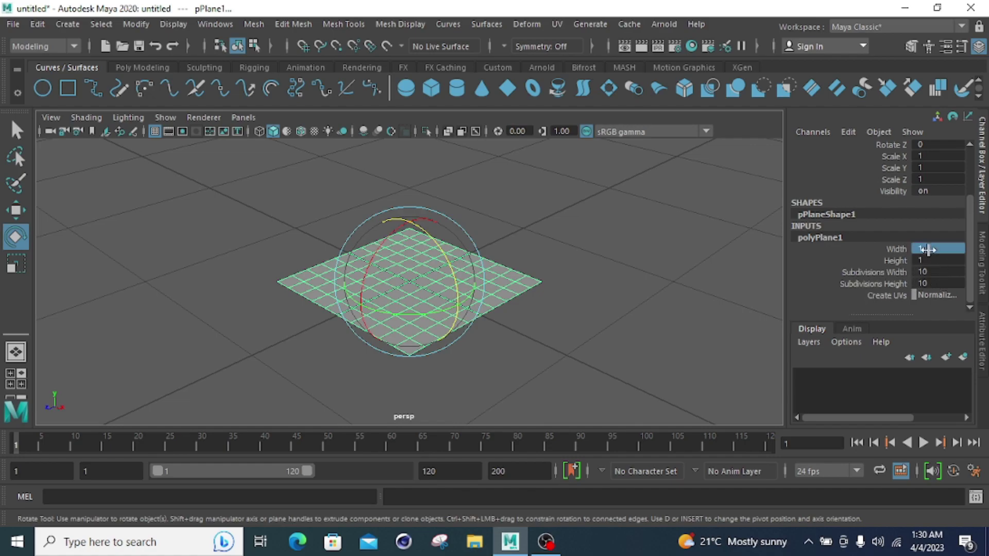
type("2")
key("Return")
left_click(930, 261)
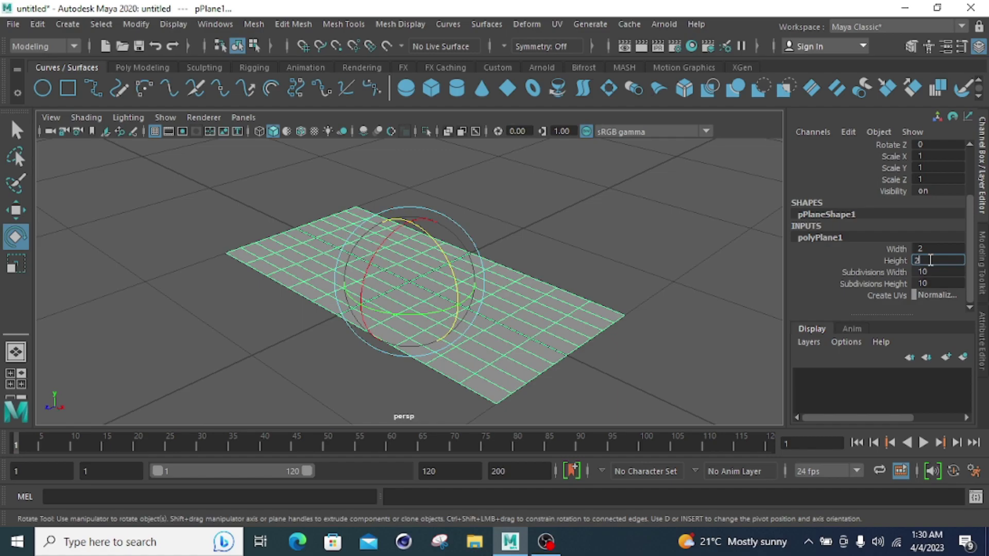
type("2")
key("Return")
Set the plane's width and height subdivisions to 20 each.
left_click(931, 272)
type("20")
key("Return")
left_click(936, 284)
type("20")
key("Return")
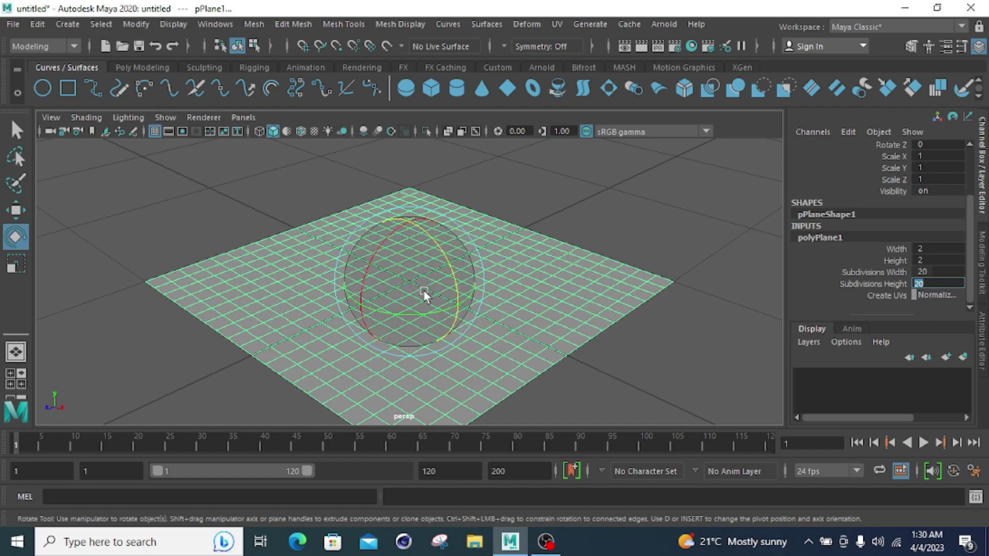
Delete the polygon plane from the scene.
left_click_drag(694, 194, 309, 335)
left_click(247, 367)
key("backslash")
key("Delete")
scroll(292, 276, "down", 5)
Create a polygon disc at the centre of the grid and expand its polyDisc1 settings.
left_click(66, 24)
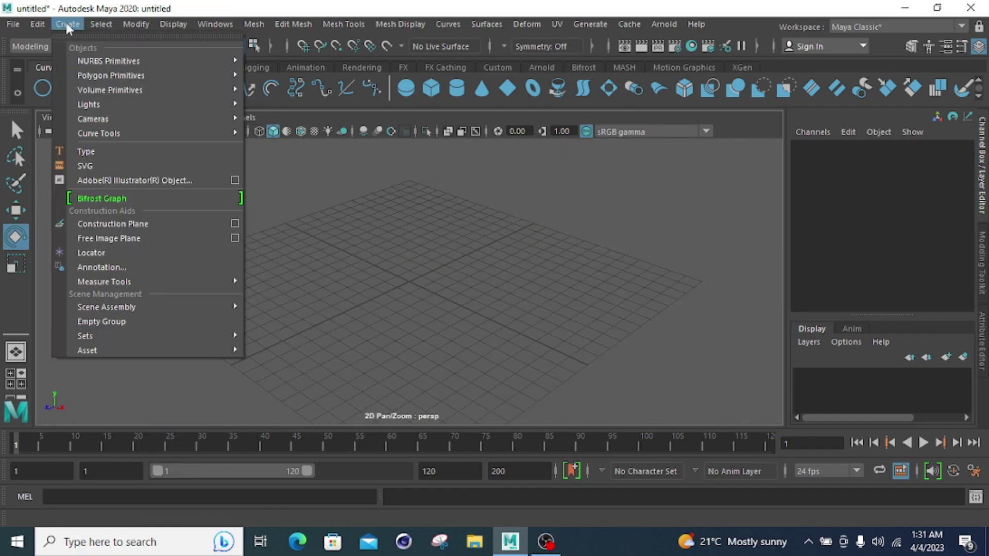
mouse_move(116, 81)
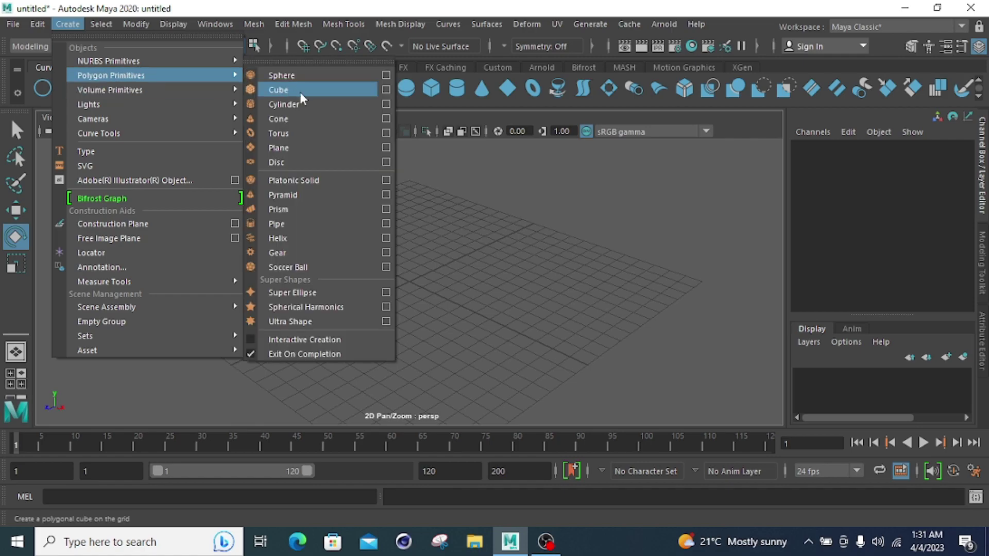
left_click(288, 162)
scroll(400, 297, "up", 5)
scroll(400, 296, "up", 4)
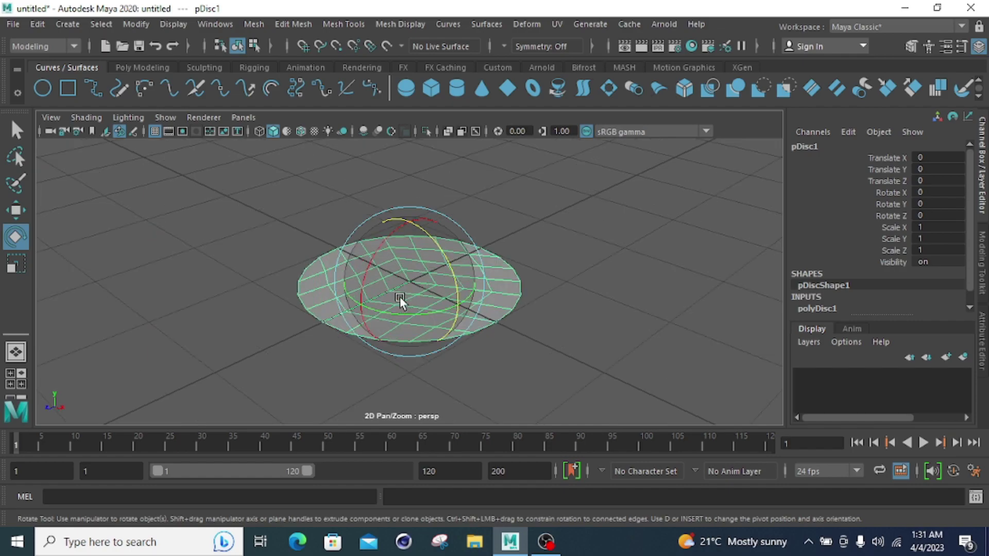
left_click(609, 319)
left_click(15, 130)
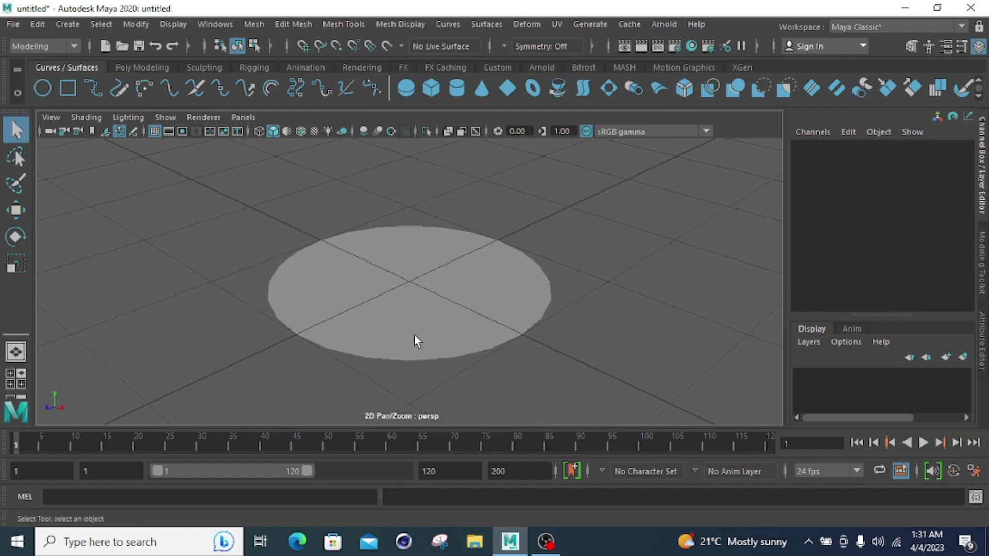
left_click(437, 329)
left_click(873, 309)
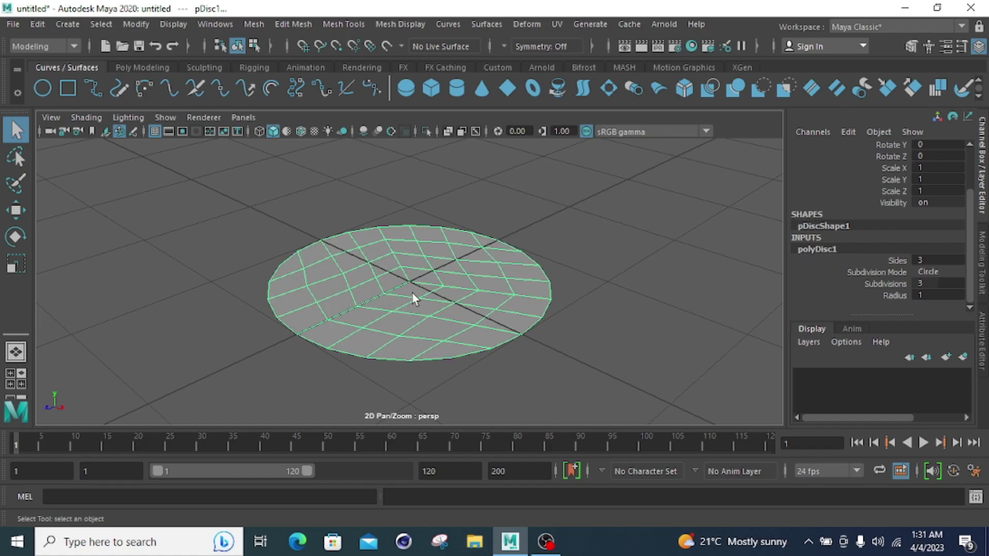
Try side counts of 4, 3 and 5 on the disc.
left_click(933, 260)
type("4")
key("Return")
type("3")
key("Return")
left_click(934, 260)
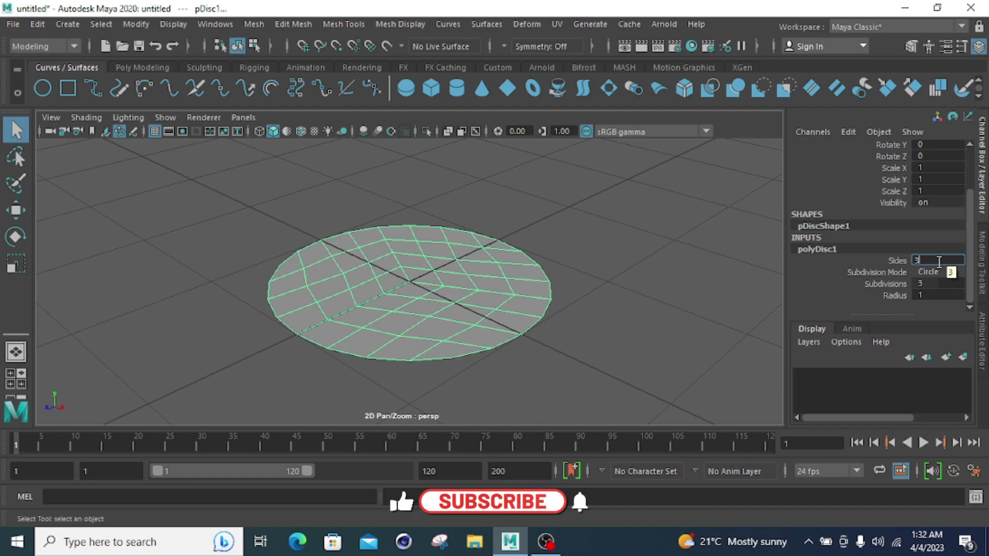
key("BackSpace")
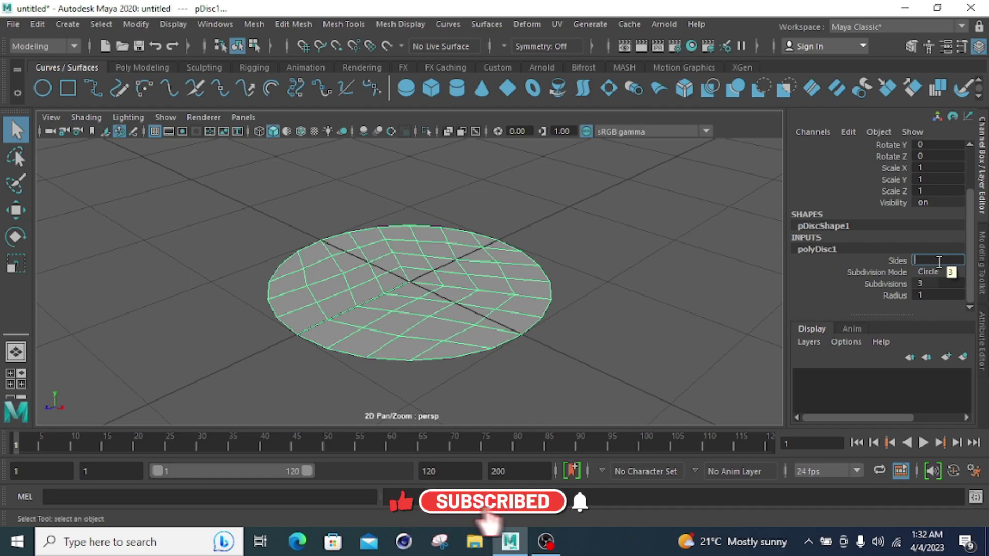
type("5")
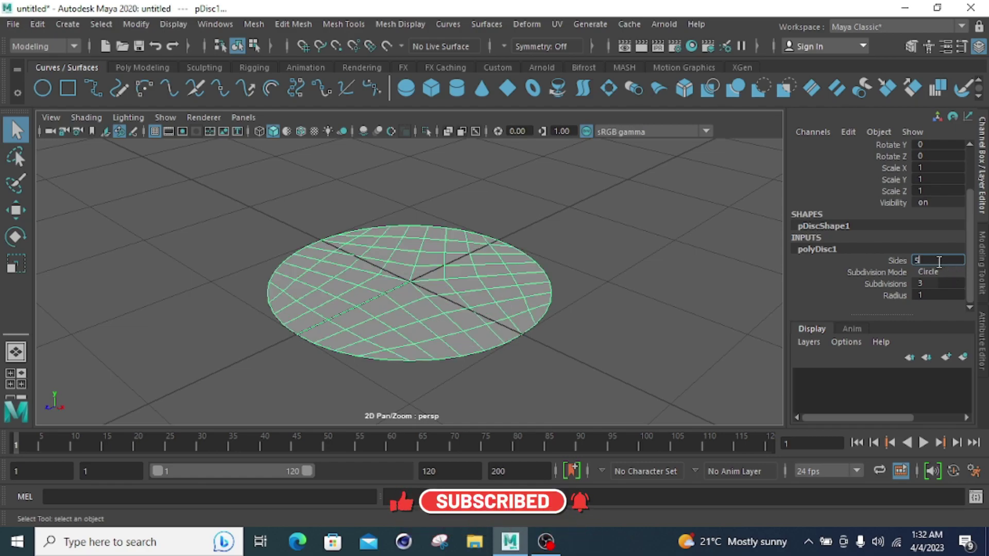
Set the disc's number of sides to 10.
key("BackSpace")
type("10")
key("Return")
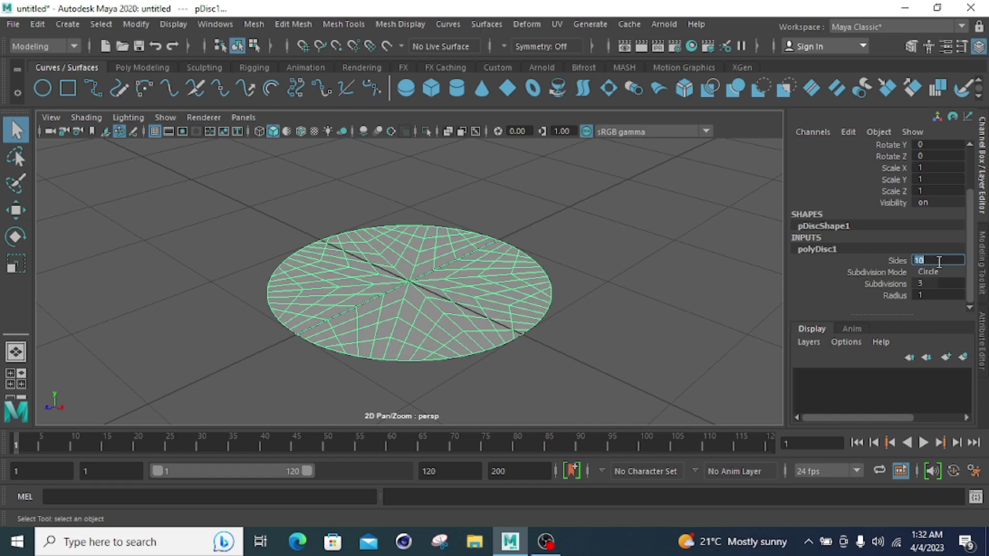
Try subdivision values of 5 and 1 on the disc.
left_click(927, 284)
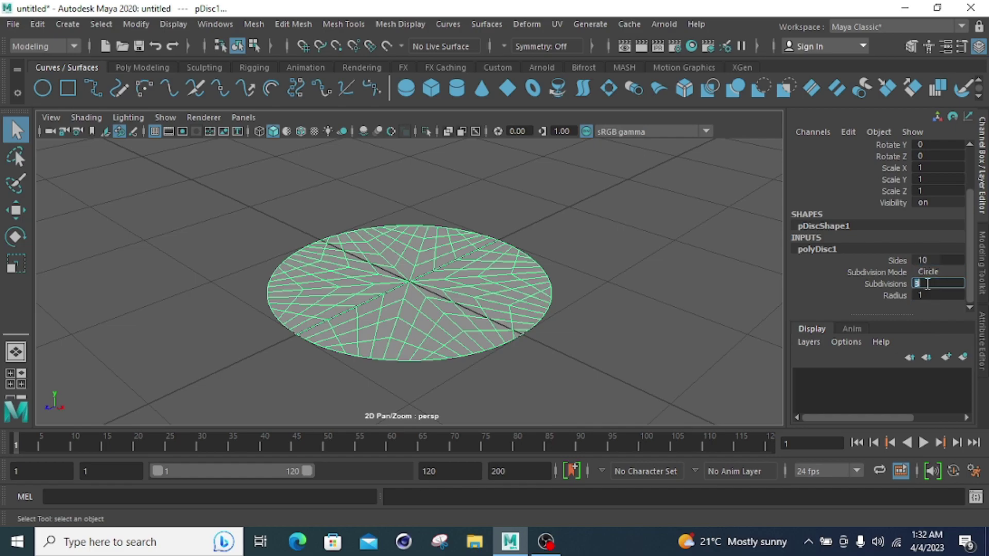
type("5")
key("Return")
type("1")
key("Return")
Set the disc's subdivisions to 2 and its radius to 2.
type("2")
key("Return")
left_click(927, 295)
type("2")
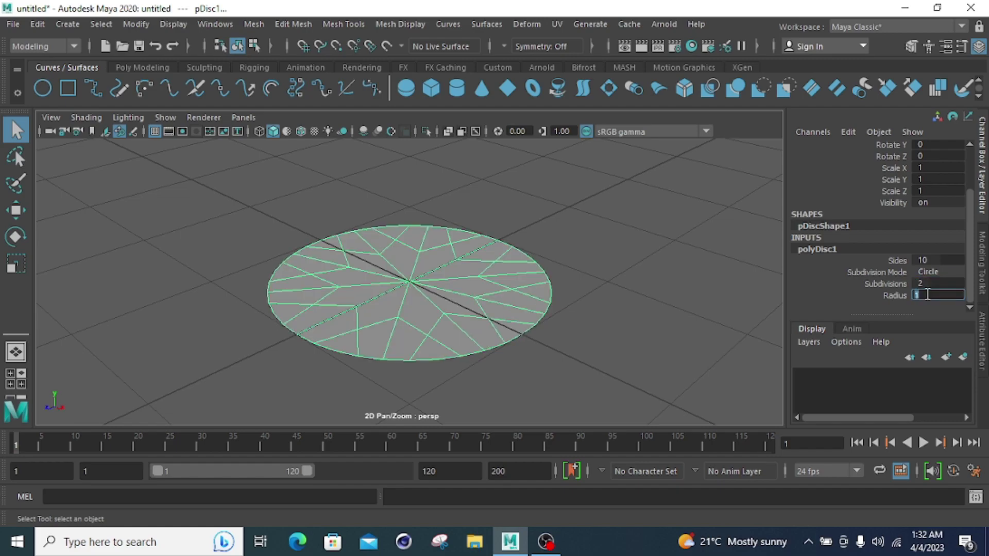
key("Return")
scroll(635, 290, "down", 3)
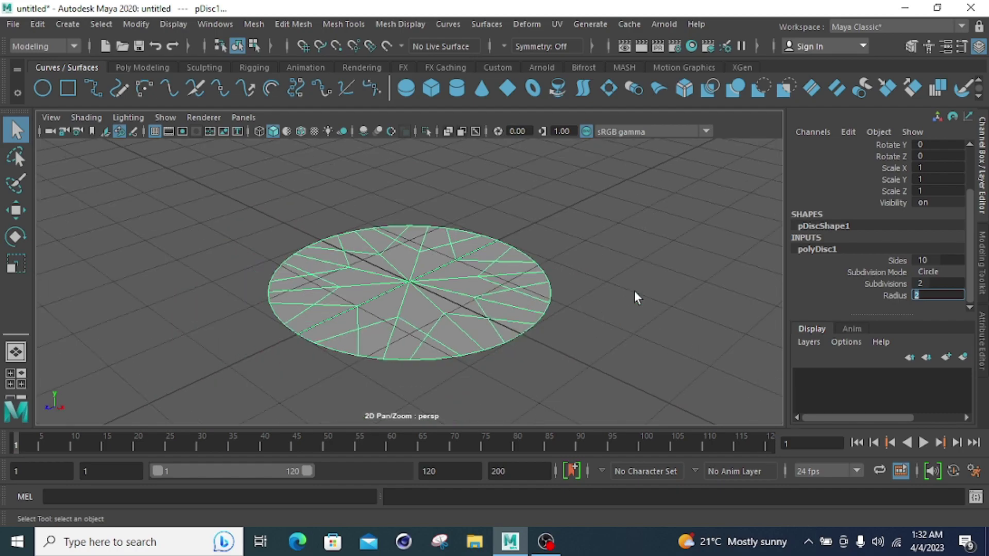
middle_click_drag(350, 327, 351, 327)
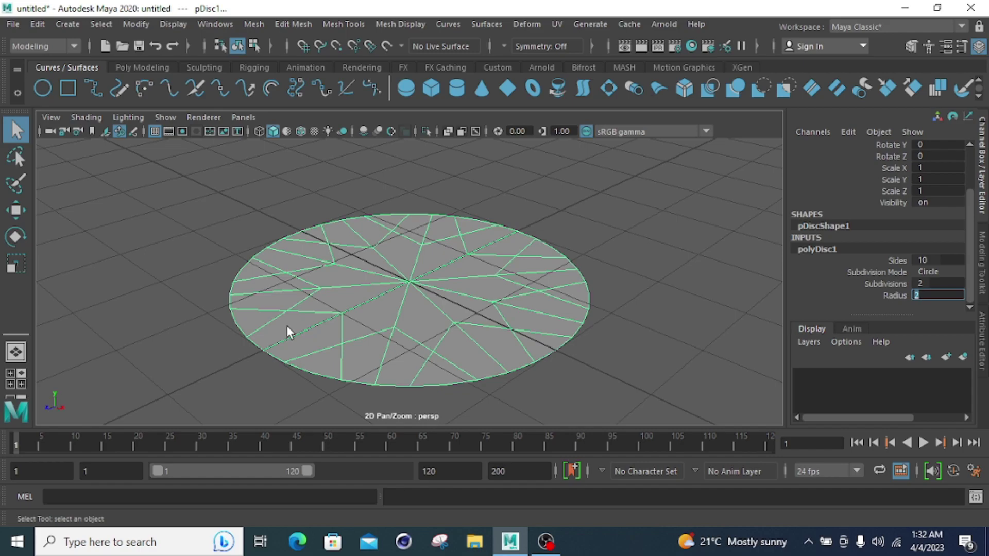
Delete the polygon disc from the scene.
left_click_drag(615, 180, 166, 392)
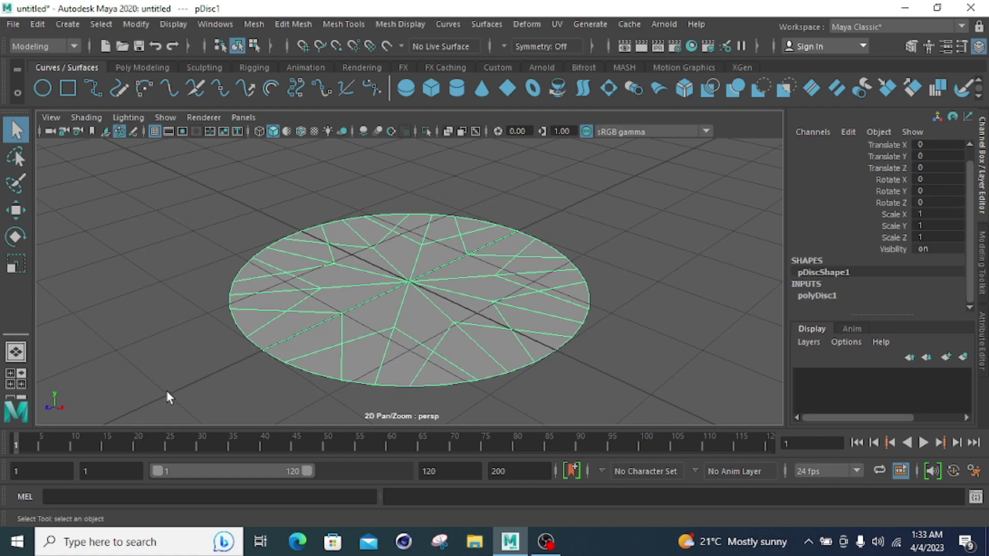
key("Delete")
key("f")
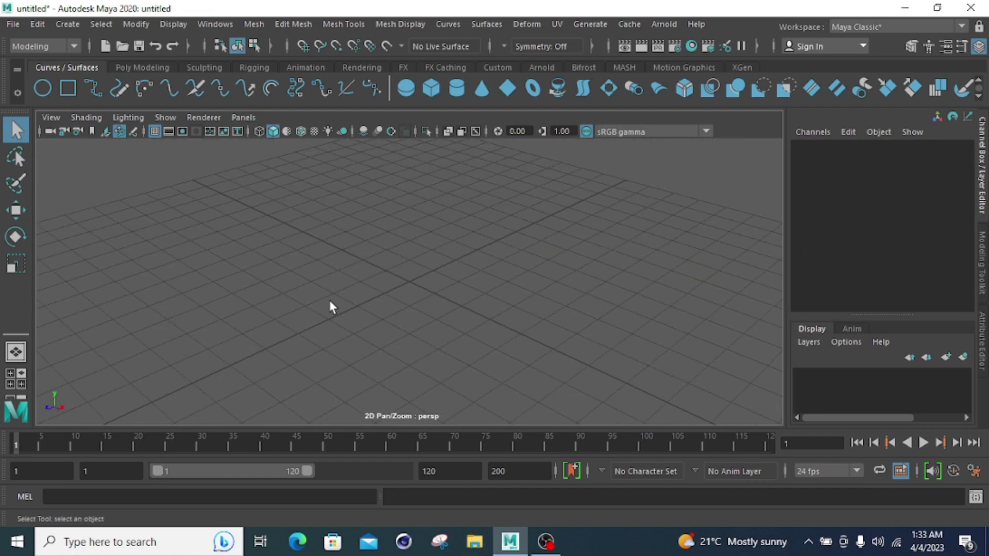
Create a polygon platonic solid at the centre of the grid and expand its polyPlatonic1 settings.
left_click(69, 24)
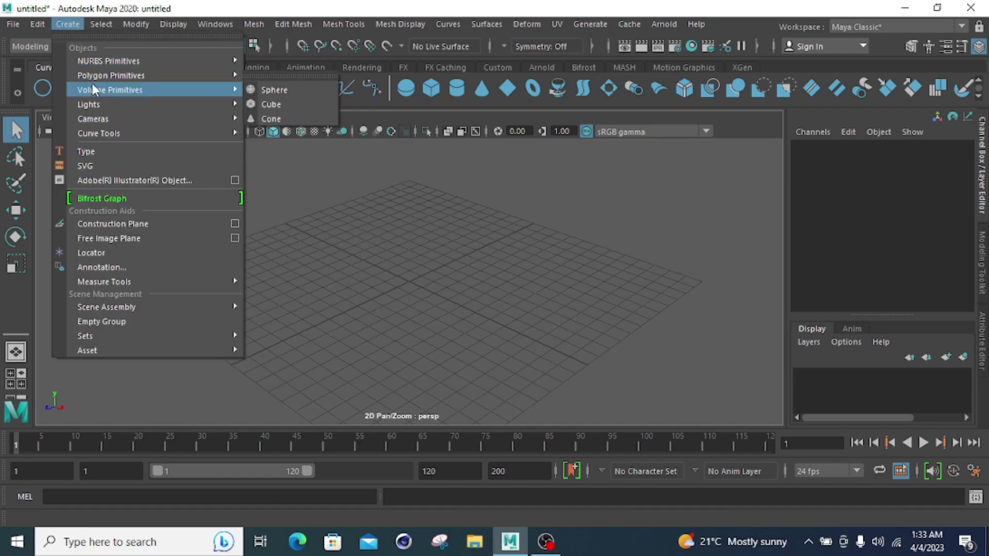
mouse_move(96, 79)
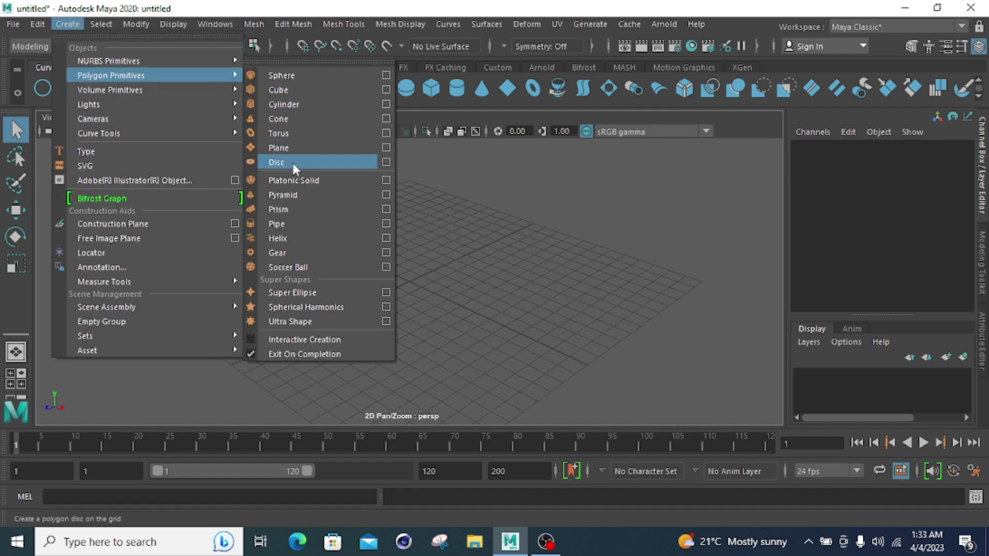
left_click(317, 181)
scroll(441, 283, "up", 4)
scroll(441, 284, "up", 2)
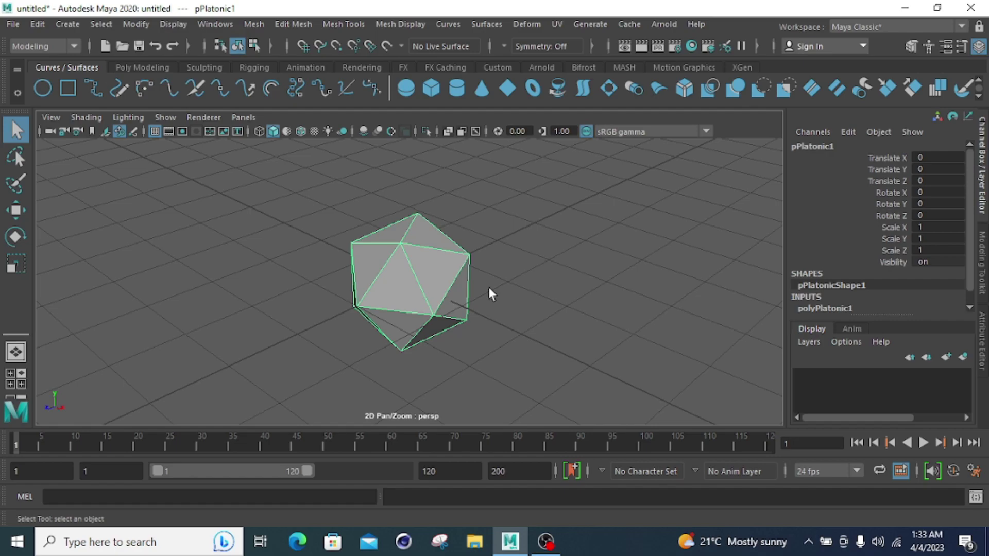
scroll(853, 243, "down", 1)
left_click(810, 293)
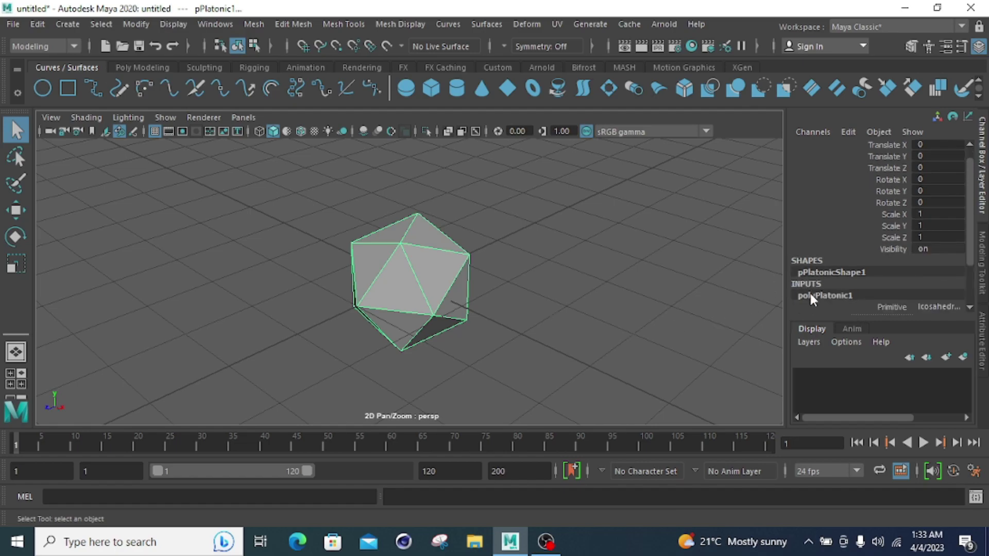
scroll(869, 271, "down", 3)
scroll(871, 277, "down", 2)
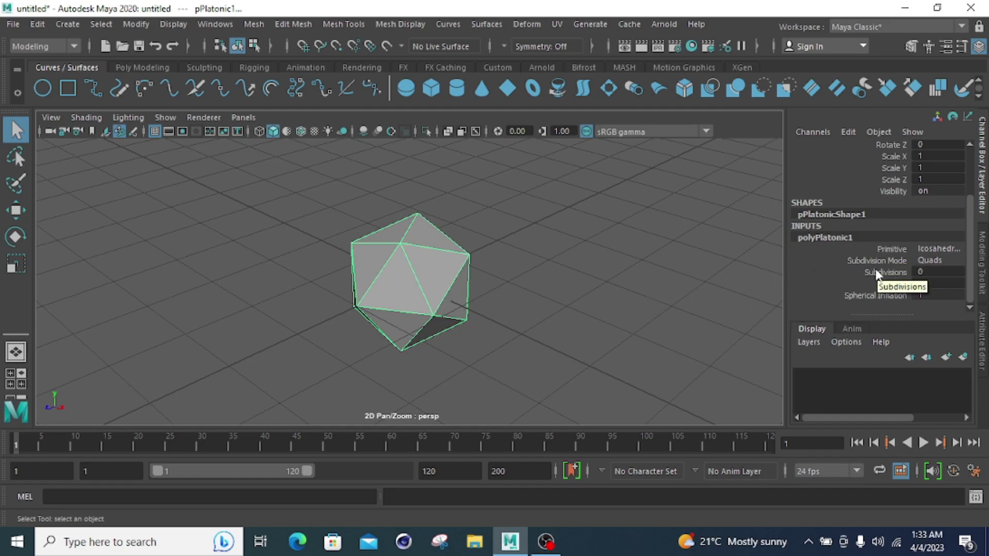
Try subdivision values of 3, 1 and 2 on the platonic solid.
left_click(926, 273)
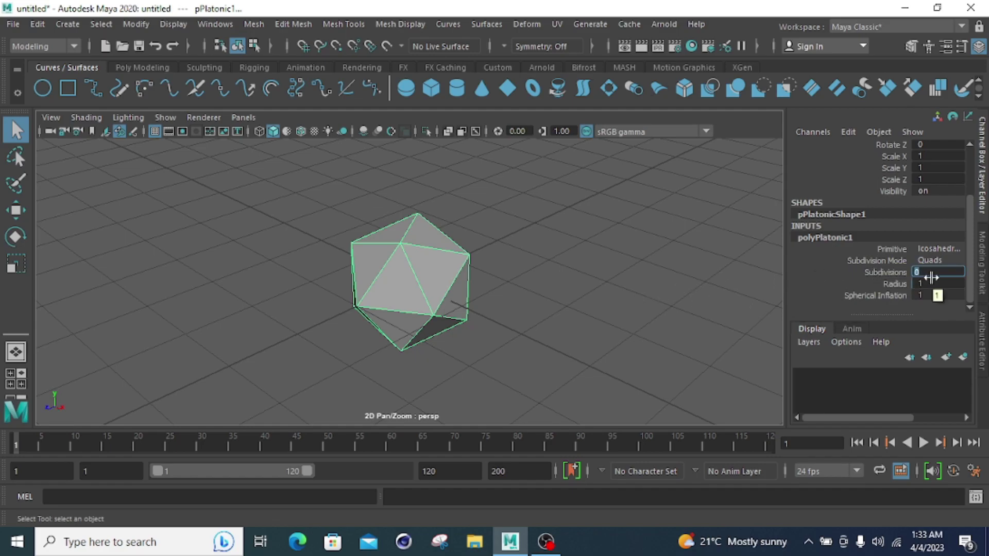
type("3")
key("Return")
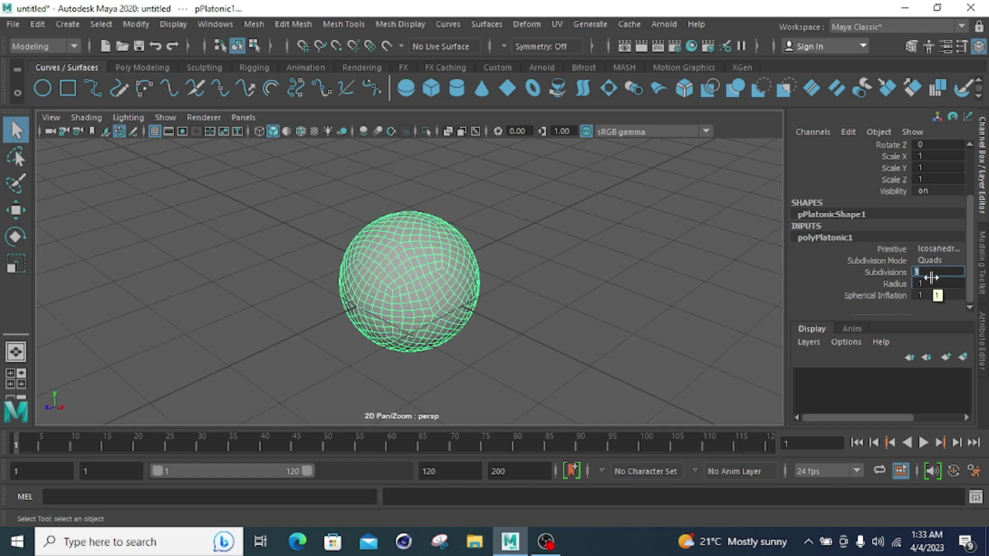
type("1")
key("Return")
type("2")
key("Return")
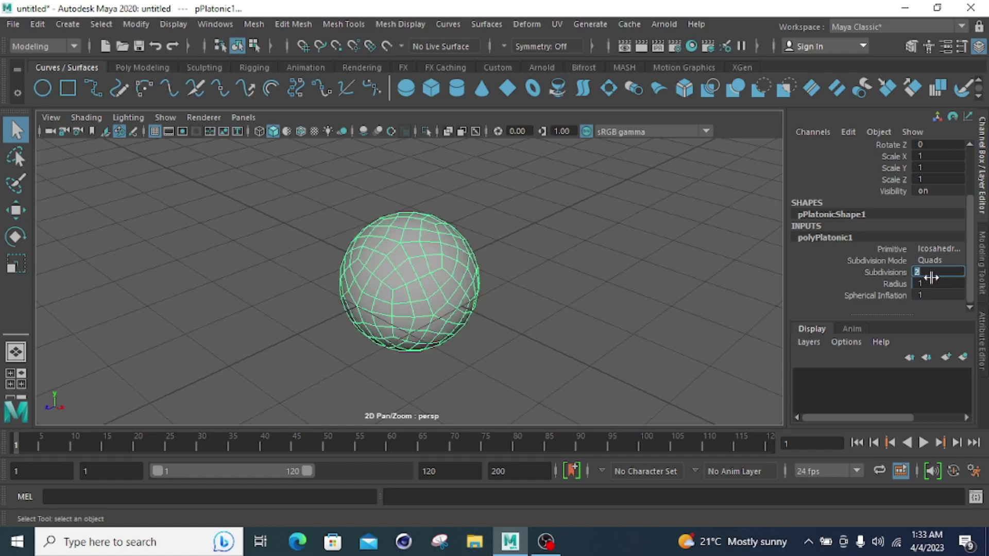
Set the platonic solid's subdivisions to 10.
type("10")
key("Return")
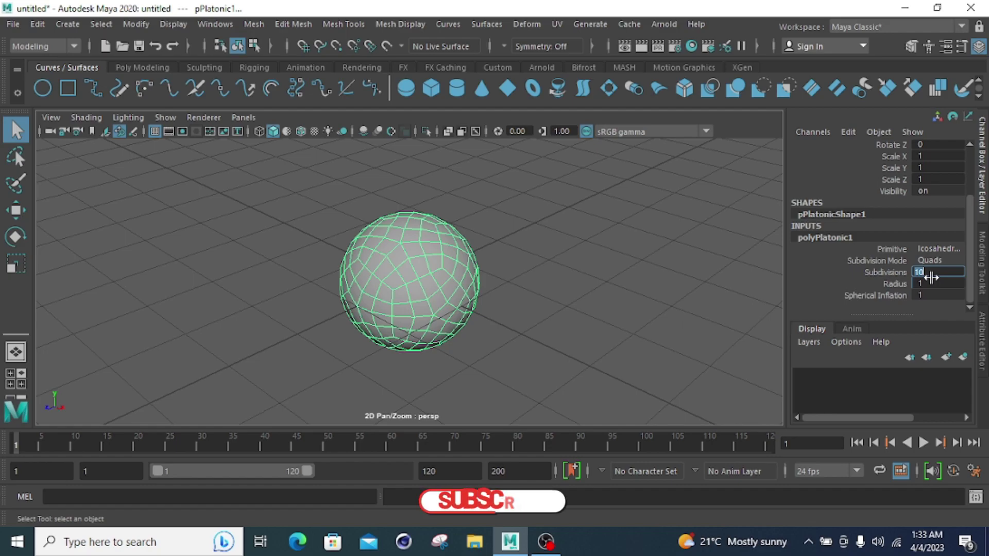